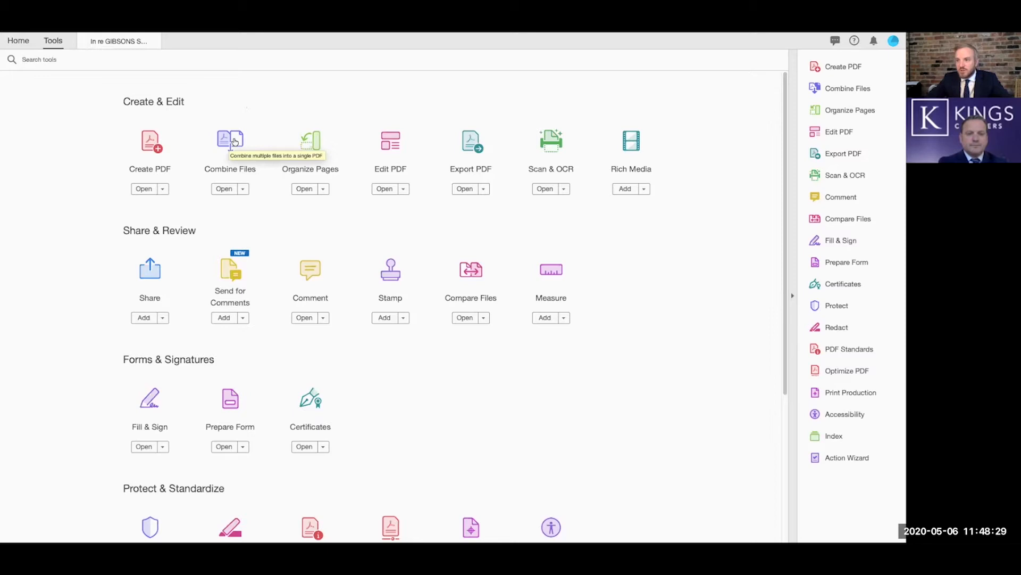
# Step: Start combining files and add Bundle Index, Core Bundle.pdf, Defendant's Skeleton.pdf, Part 1 Papers in Support.pdf and Part 2 Papers in Support.pdf
pyautogui.click(234, 141)
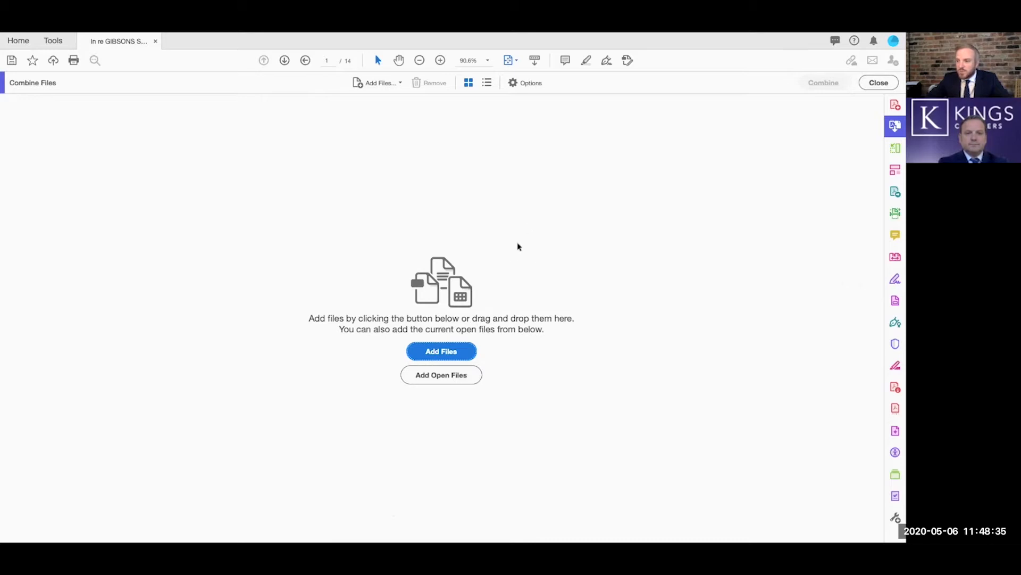
pyautogui.click(435, 353)
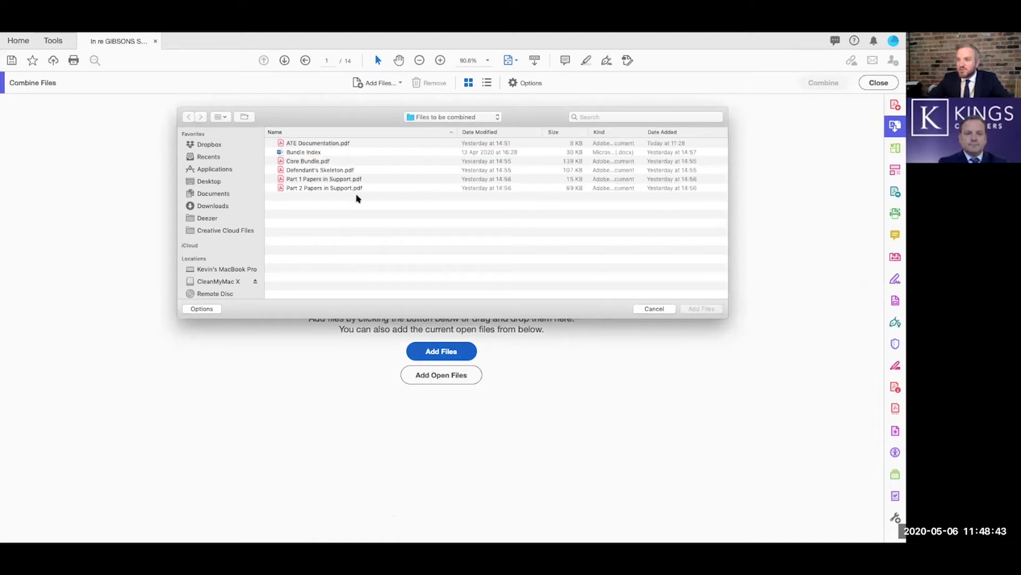
pyautogui.click(353, 151)
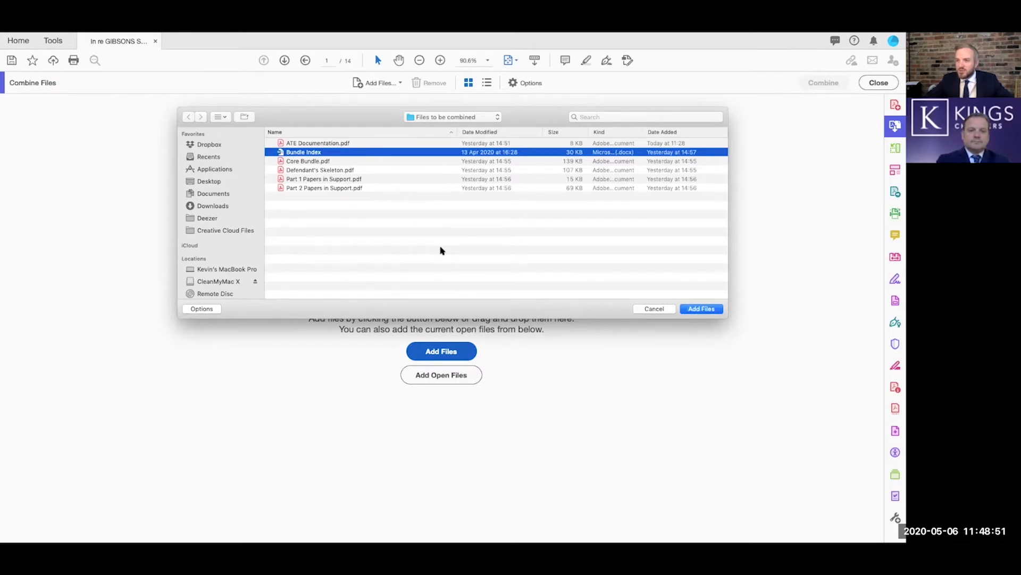
pyautogui.hotkey('shift', 'Down')
pyautogui.hotkey('shift', 'Down')
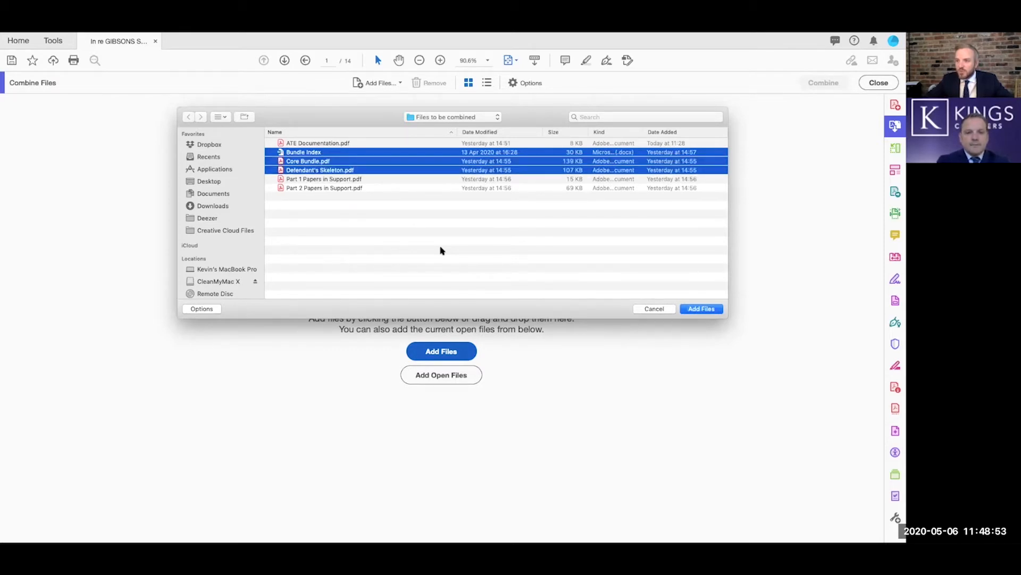
pyautogui.hotkey('shift', 'Down')
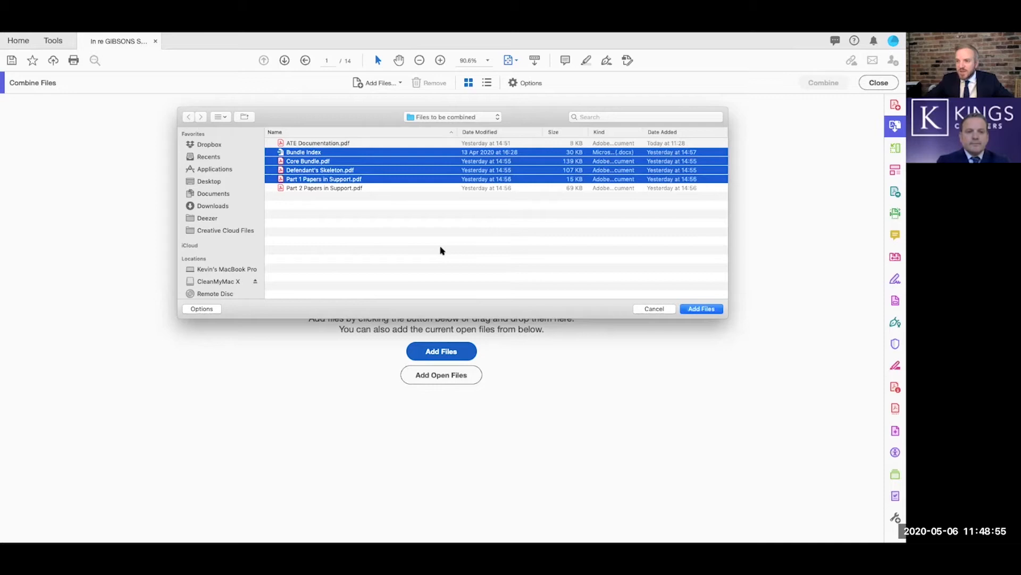
pyautogui.hotkey('shift', 'Down')
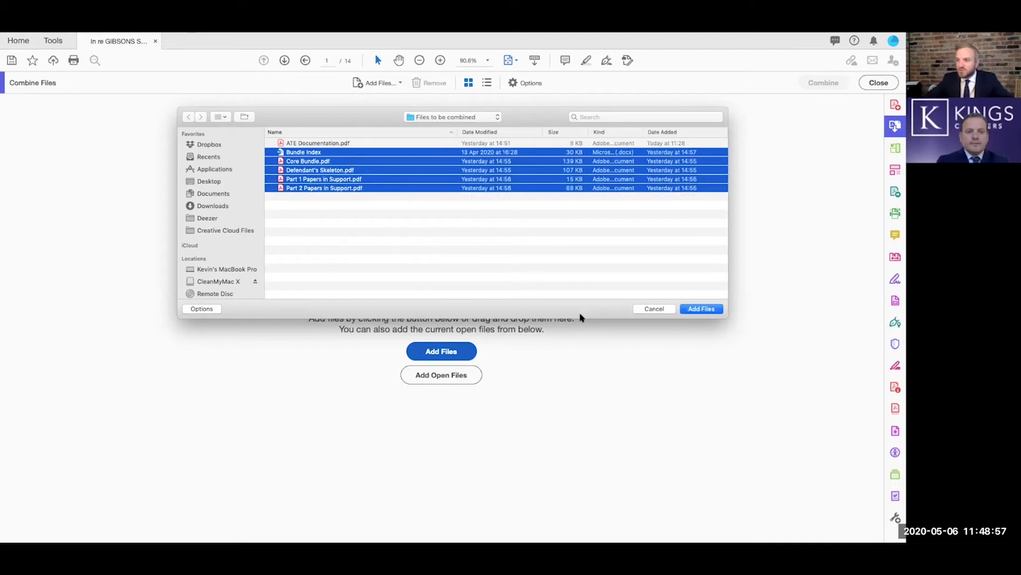
pyautogui.click(705, 312)
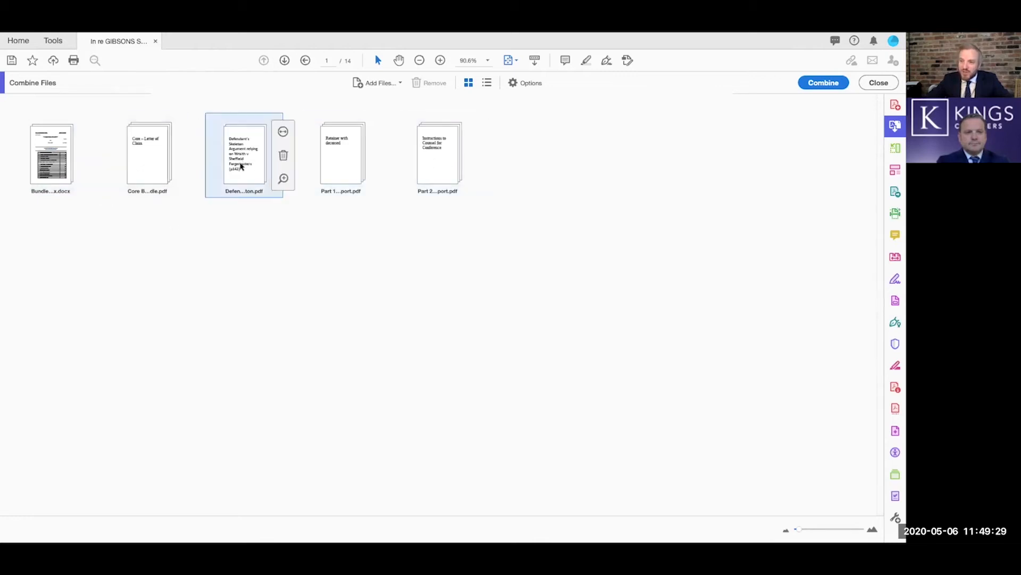
# Step: Move the Defendant's Skeleton file ahead of the Core Bundle so it directly follows the Bundle Index
pyautogui.moveTo(131, 168)
pyautogui.moveTo(245, 162)
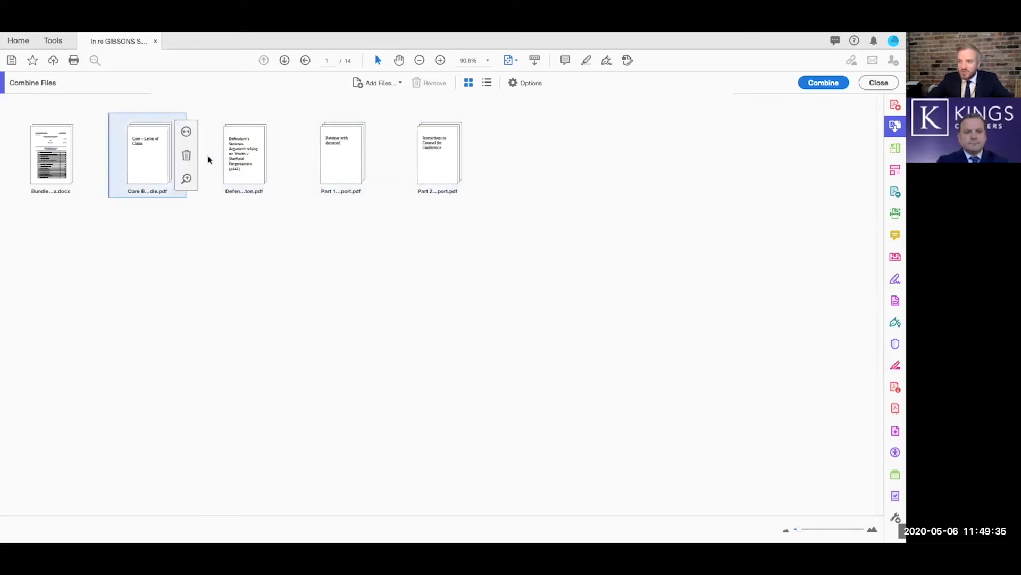
pyautogui.moveTo(445, 158)
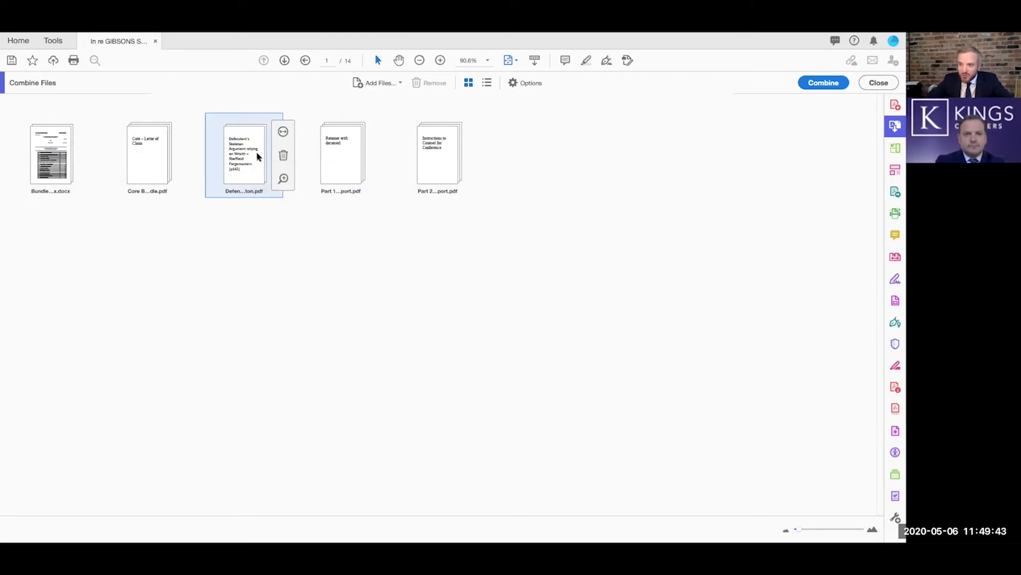
pyautogui.moveTo(258, 156); pyautogui.dragTo(128, 156)
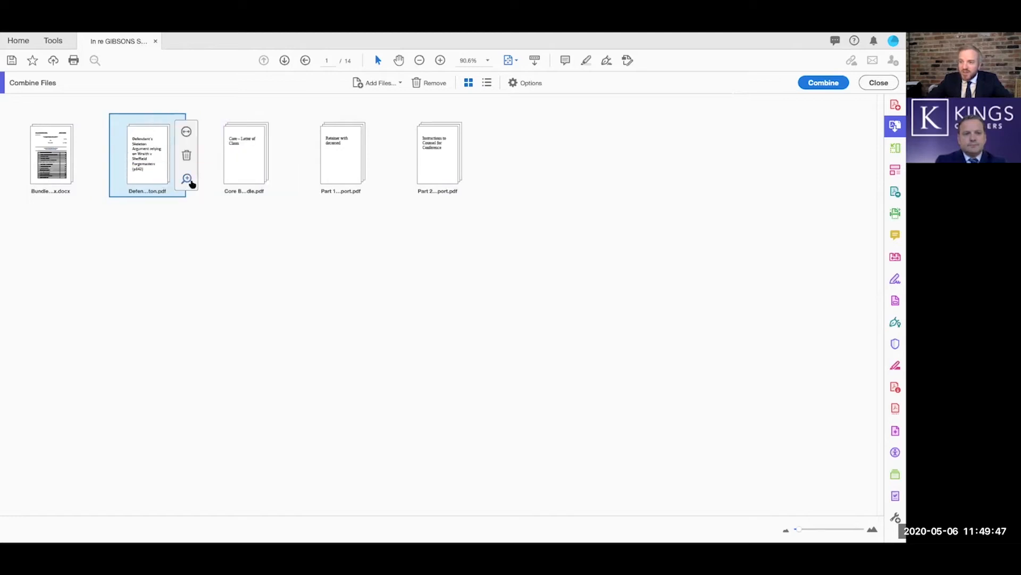
# Step: Expand the Core Bundle file to preview its individual pages, and collapse it again
pyautogui.moveTo(237, 168)
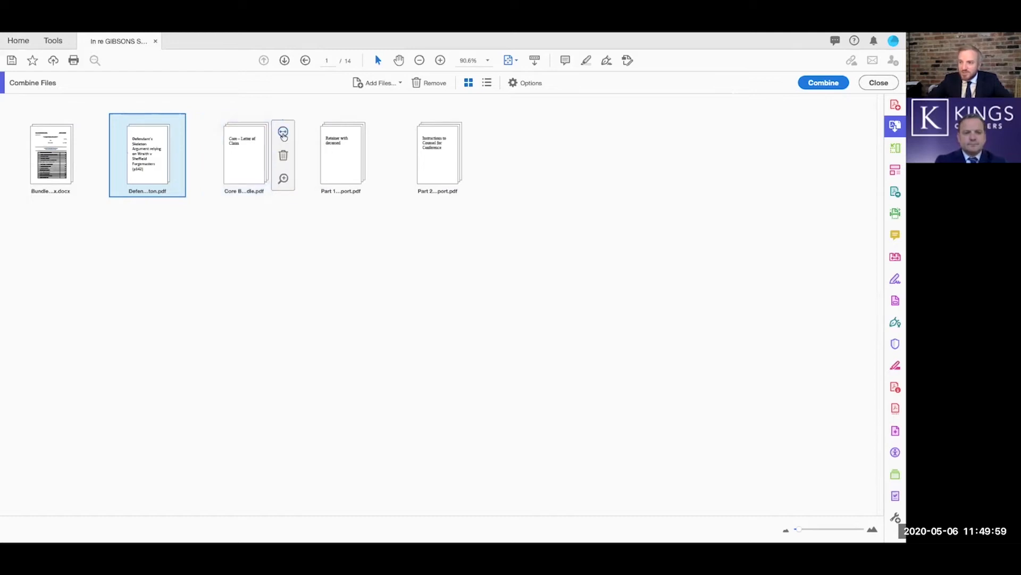
pyautogui.click(283, 133)
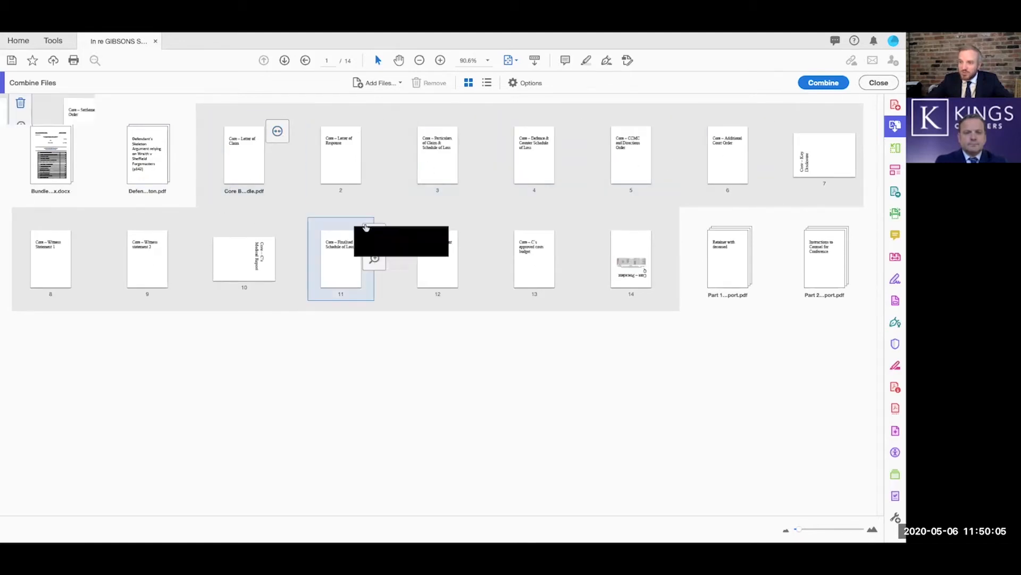
pyautogui.click(277, 133)
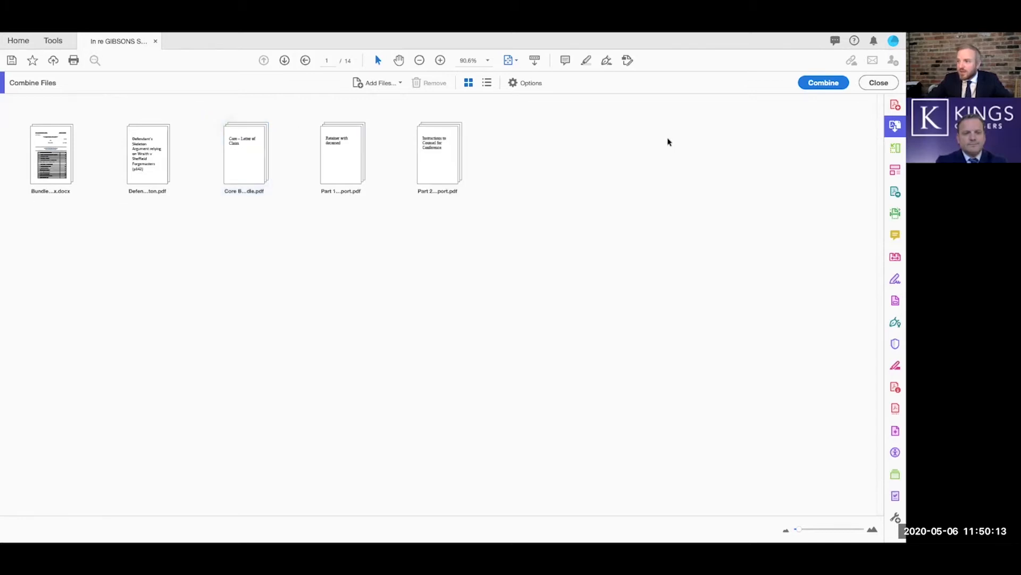
# Step: Combine the arranged files into one PDF and look through its index and skeleton argument, reducing the zoom to 100%
pyautogui.click(823, 84)
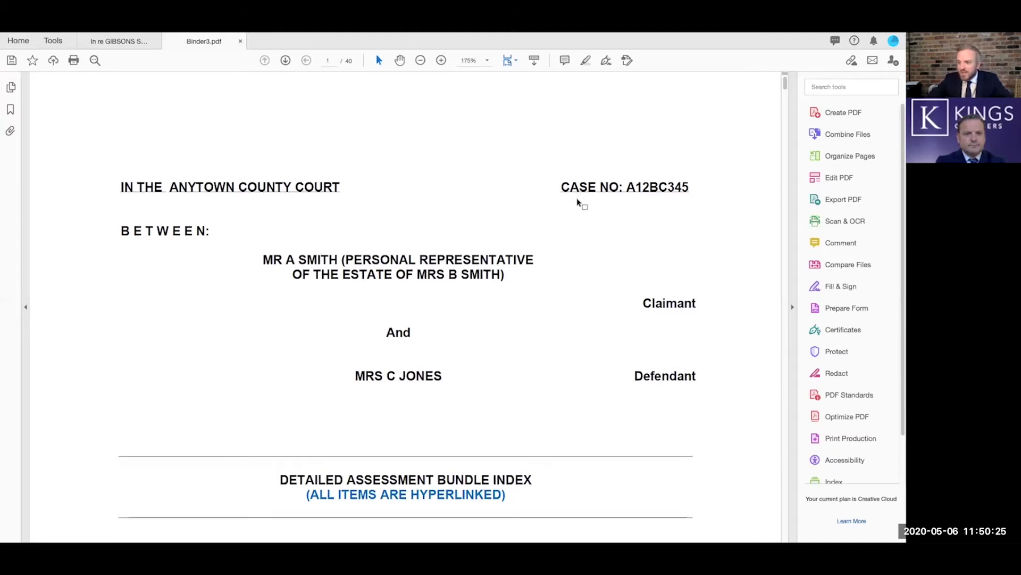
pyautogui.scroll(-3, 579, 202)
pyautogui.scroll(-15, 577, 202)
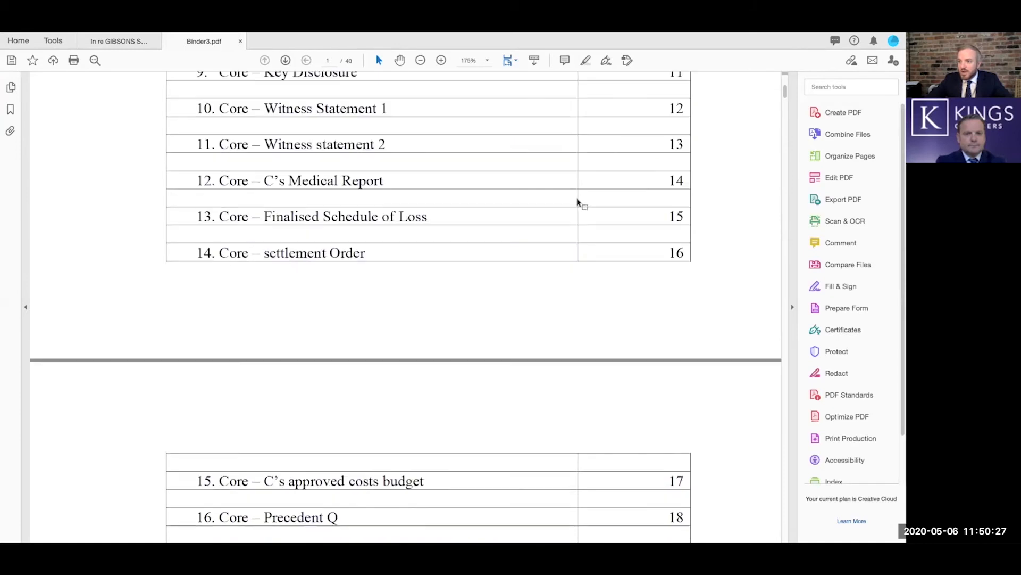
pyautogui.scroll(-15, 578, 202)
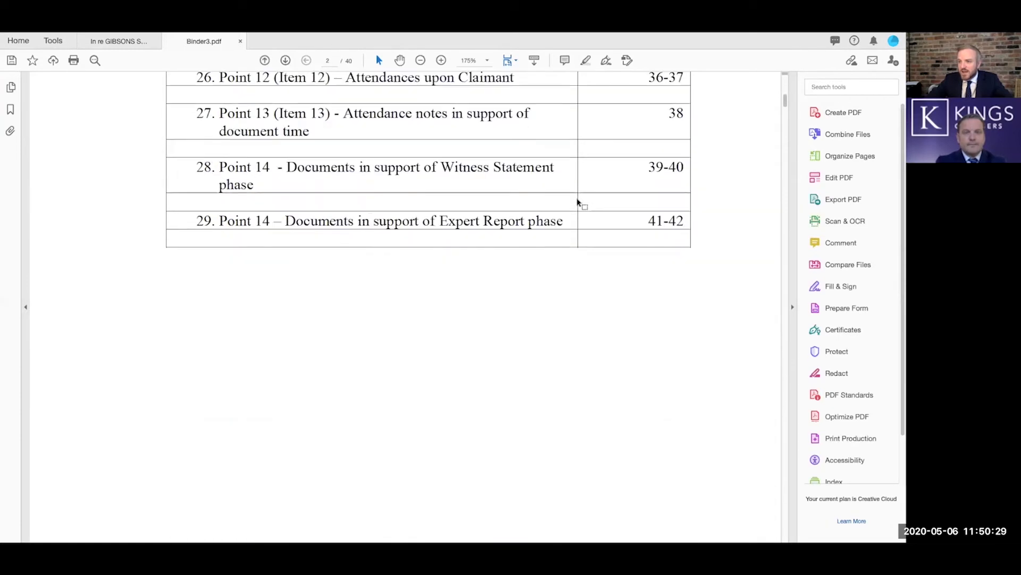
pyautogui.scroll(-1, 578, 202)
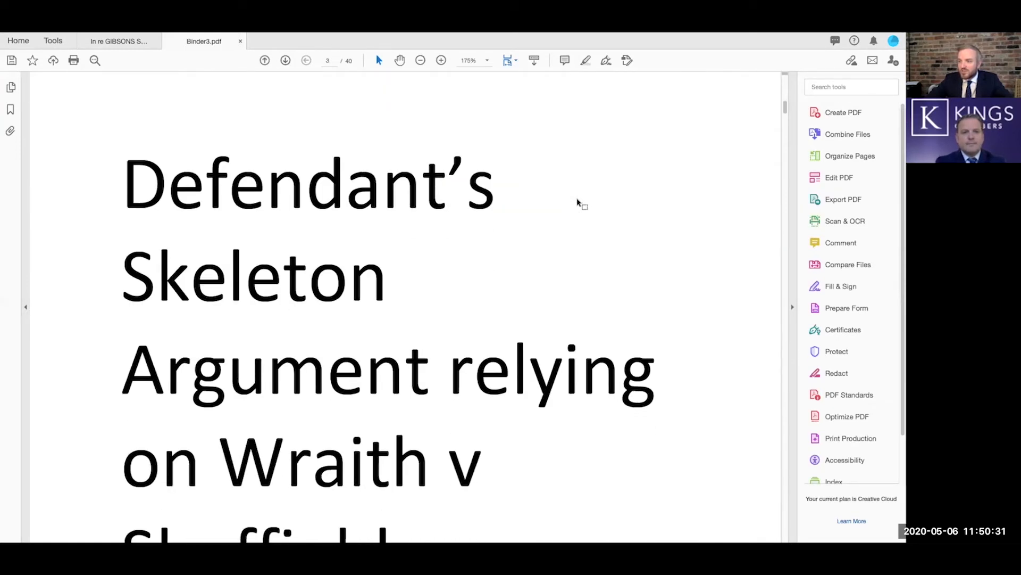
pyautogui.click(419, 61)
pyautogui.click(420, 61)
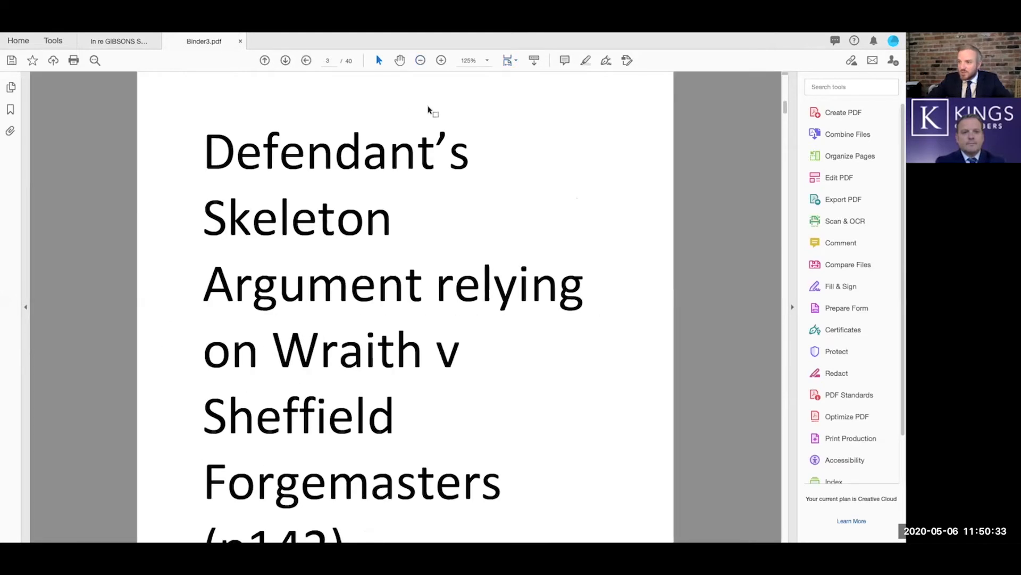
pyautogui.click(421, 61)
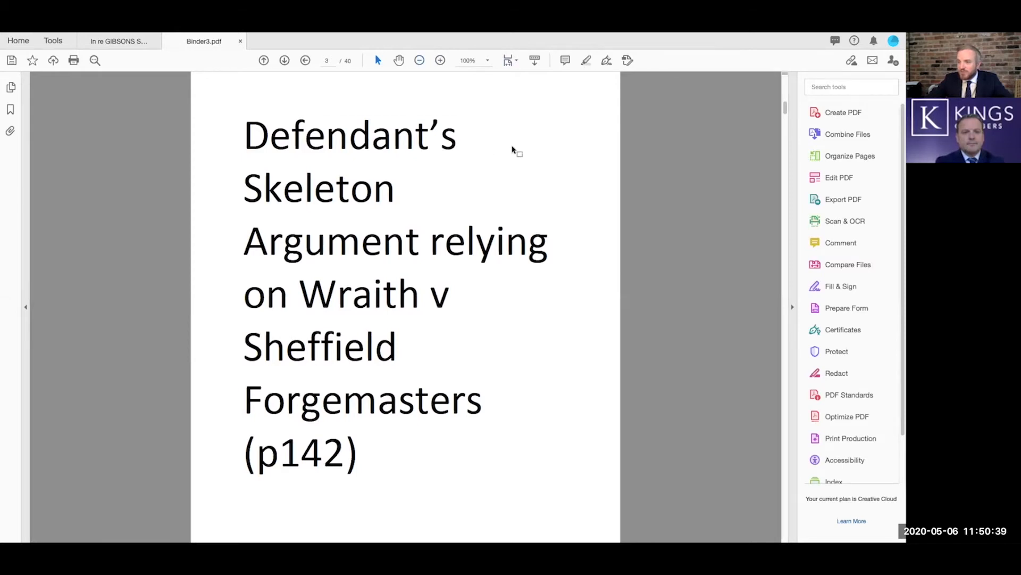
pyautogui.scroll(15, 484, 151)
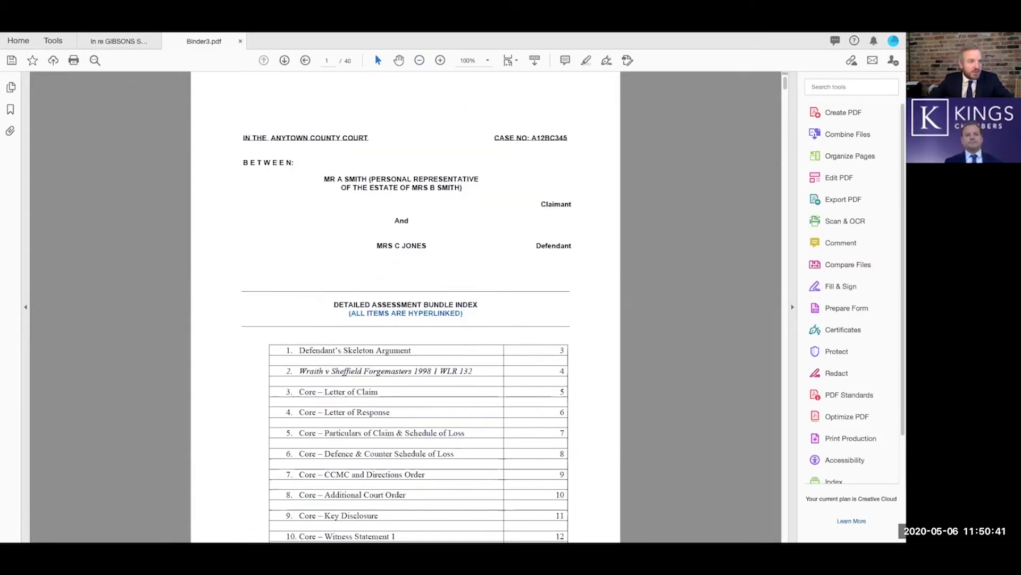
pyautogui.hotkey('ctrl', 'Up')
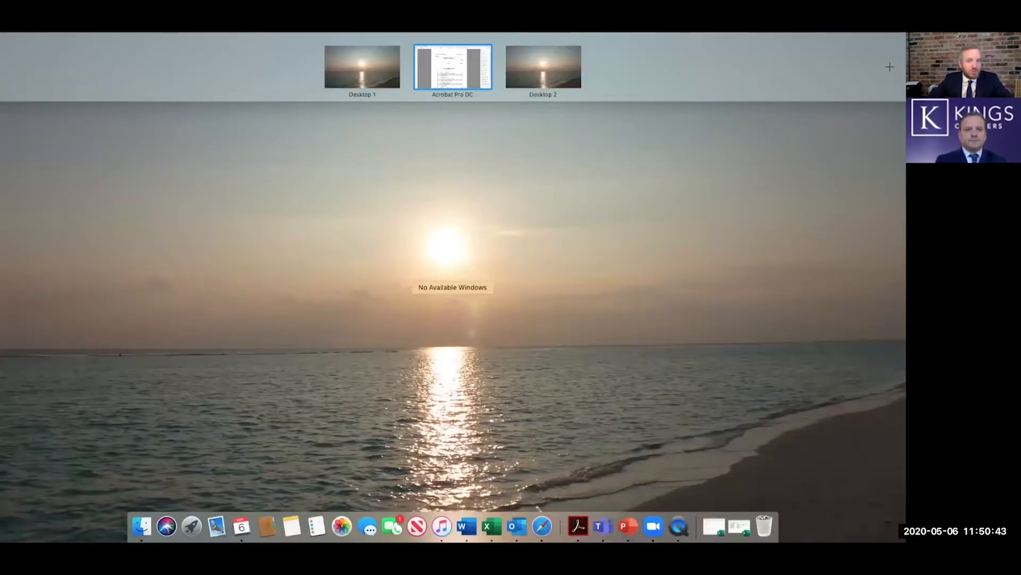
pyautogui.click(817, 119)
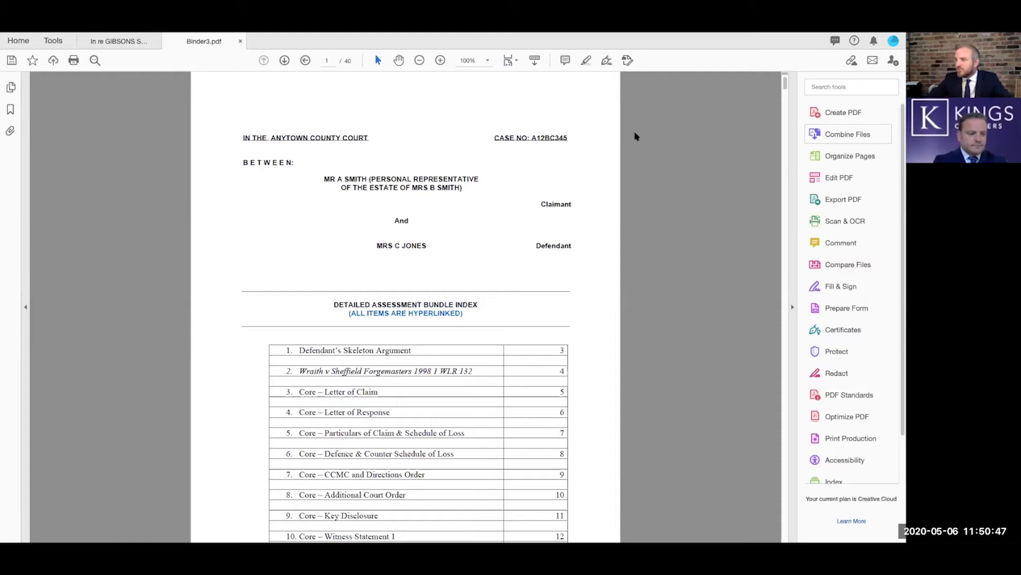
# Step: Open the combined PDF in Organize Pages and check the orientation of the page thumbnails
pyautogui.click(835, 158)
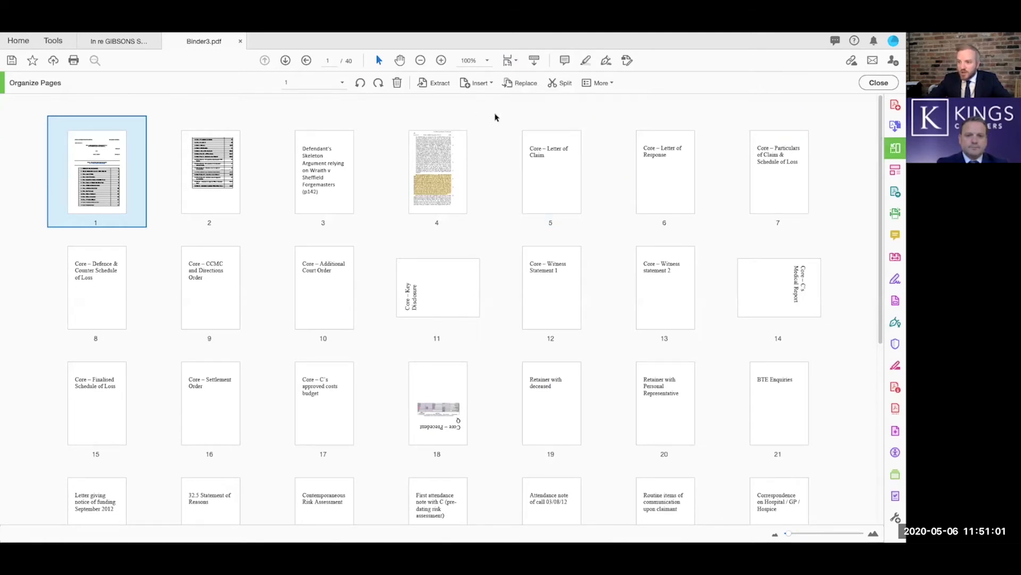
pyautogui.scroll(-1, 496, 115)
pyautogui.scroll(-3, 494, 117)
pyautogui.scroll(9, 495, 117)
pyautogui.scroll(2, 495, 118)
pyautogui.moveTo(506, 136)
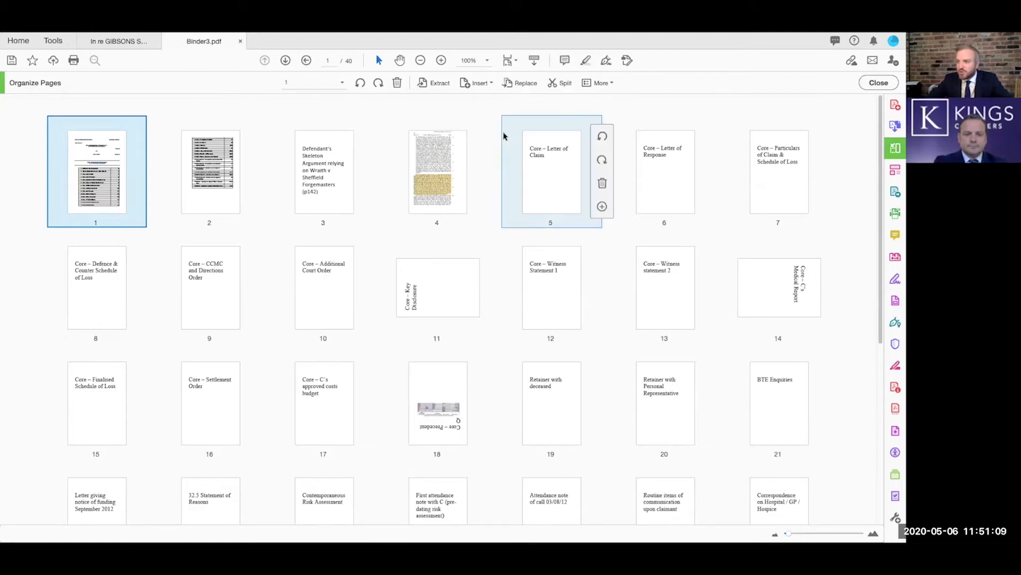
pyautogui.scroll(-1, 508, 135)
pyautogui.scroll(-3, 508, 139)
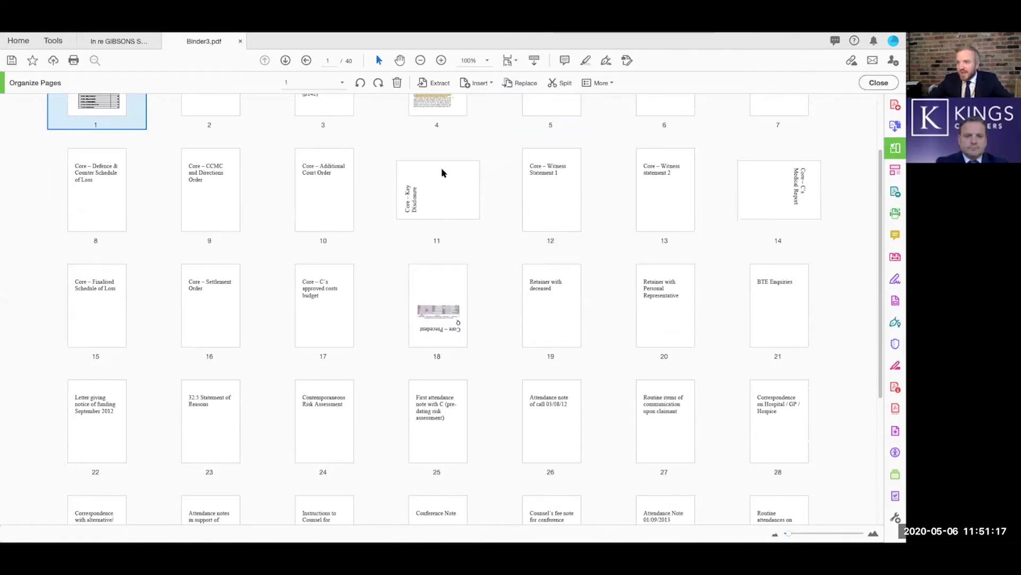
# Step: Rotate page 11 clockwise, page 14 counterclockwise and page 18 by 180 degrees so that all three stand upright
pyautogui.moveTo(435, 214)
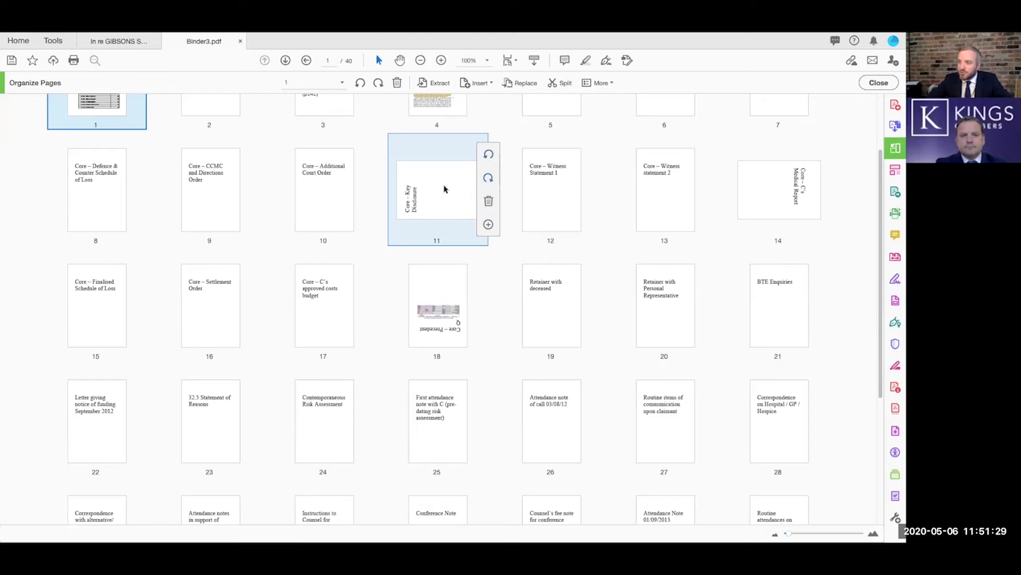
pyautogui.click(488, 179)
pyautogui.moveTo(831, 183)
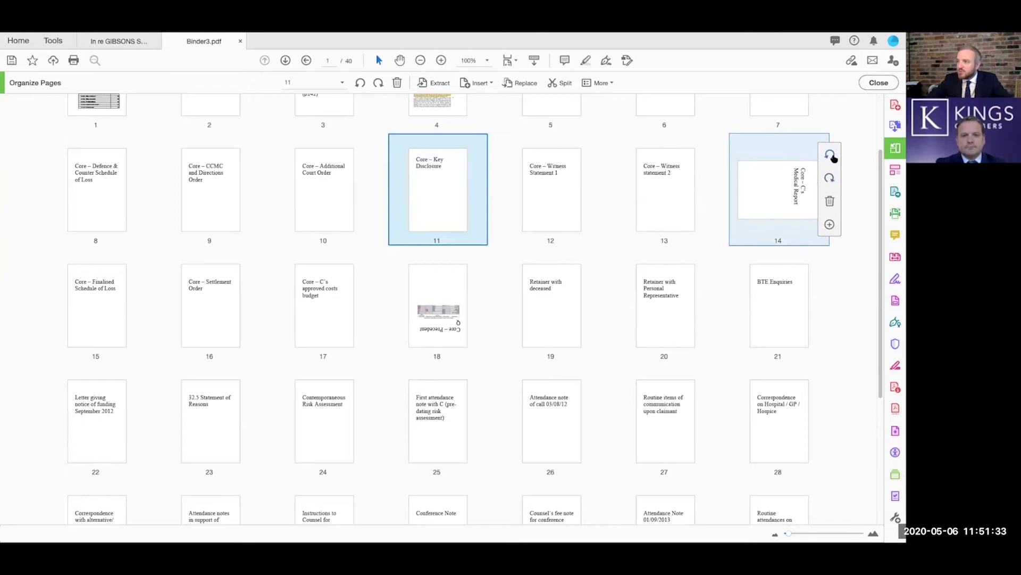
pyautogui.click(831, 157)
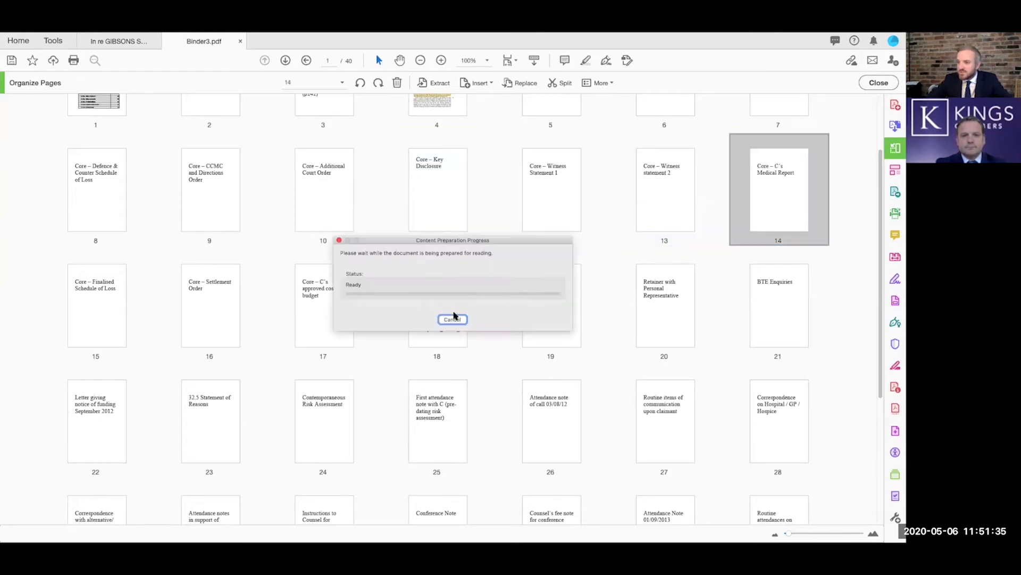
pyautogui.click(455, 321)
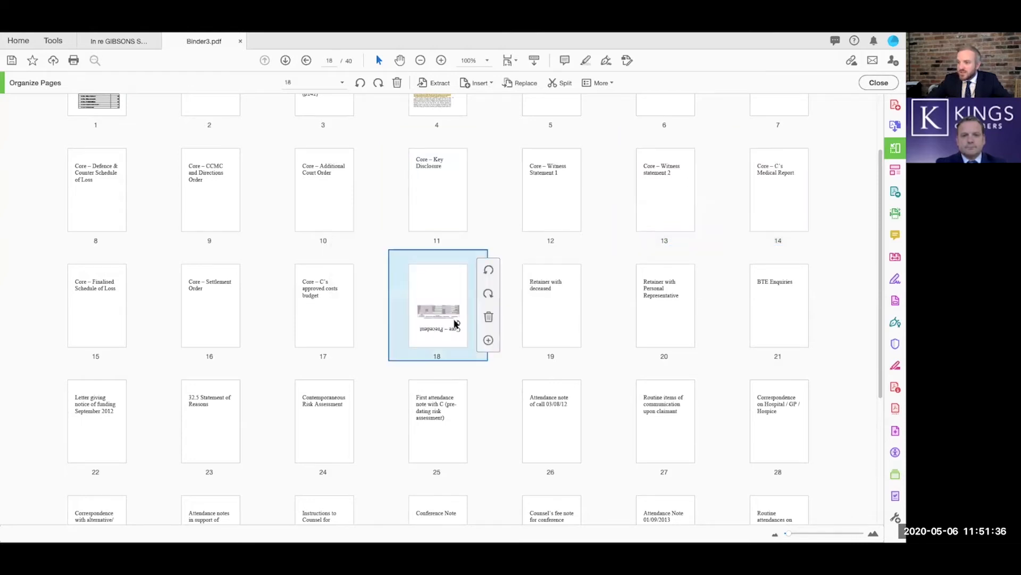
pyautogui.click(489, 294)
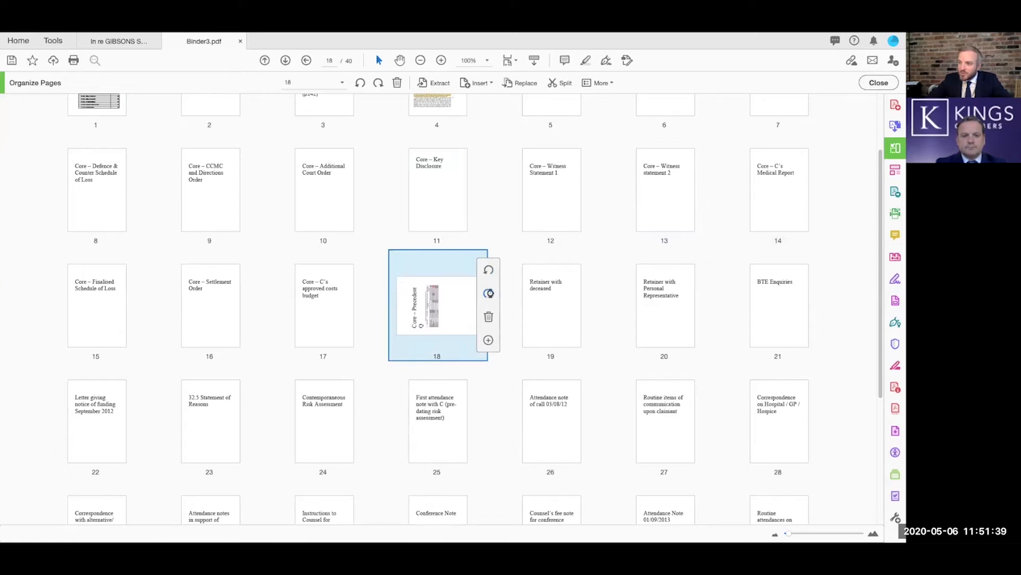
pyautogui.click(489, 293)
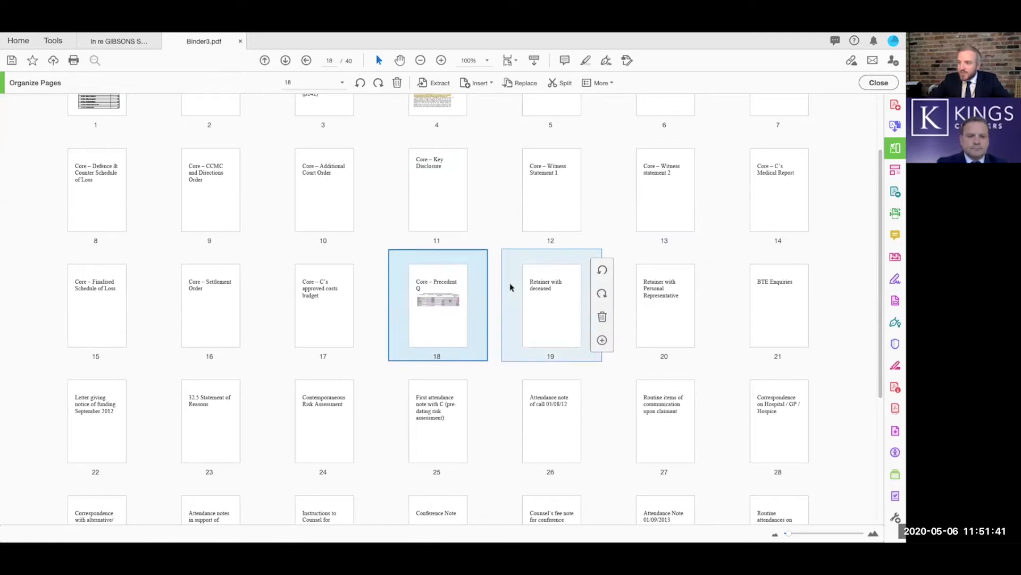
# Step: Select page 5, select all pages of the document at once, and reduce the selection to page 1
pyautogui.scroll(2, 499, 207)
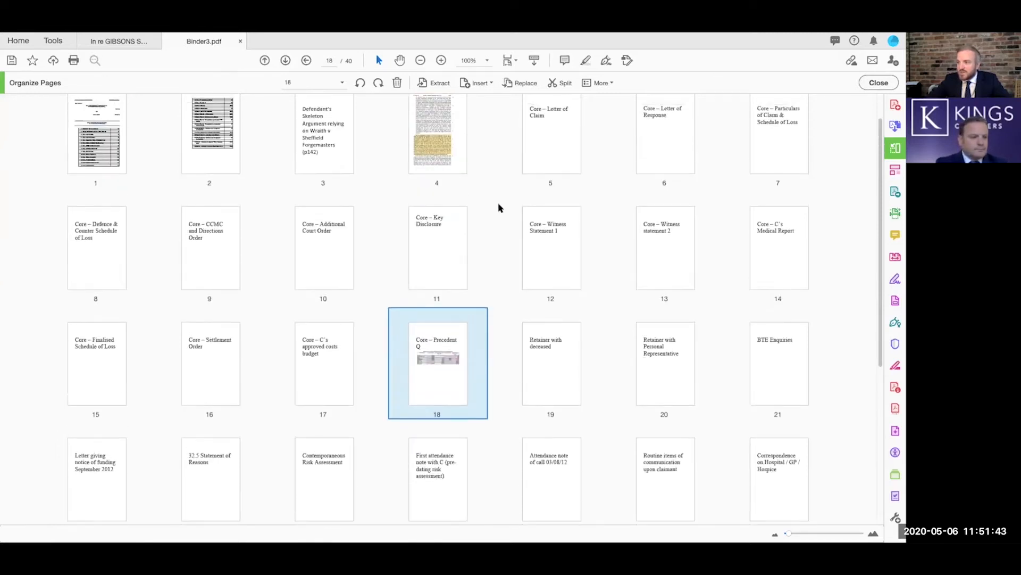
pyautogui.scroll(1, 499, 207)
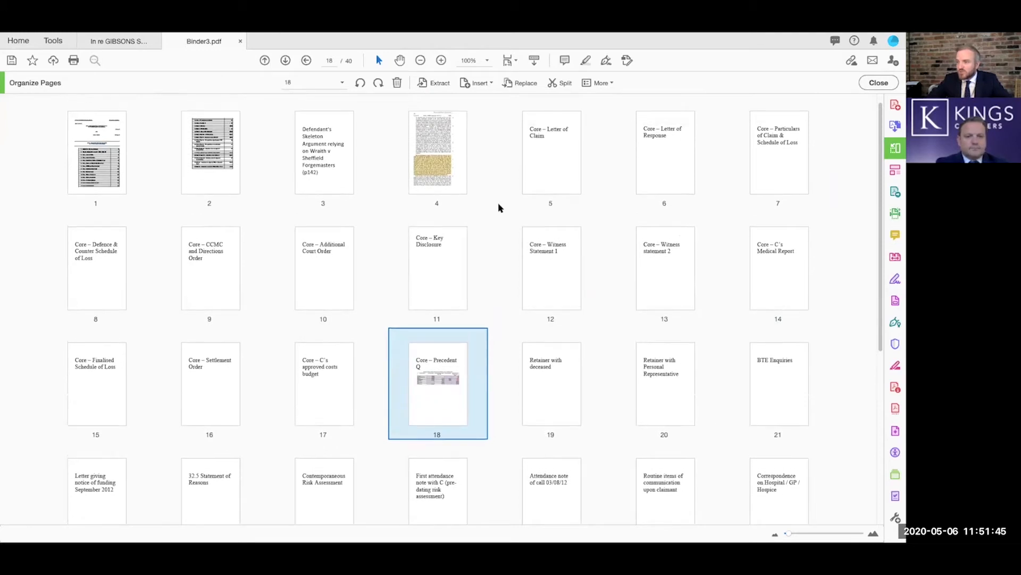
pyautogui.scroll(1, 498, 202)
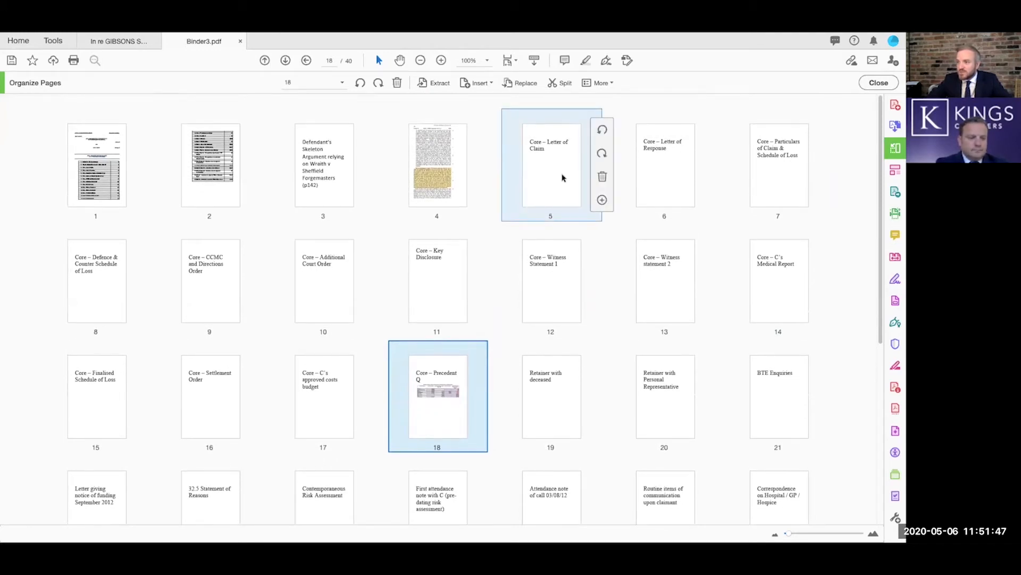
pyautogui.click(564, 178)
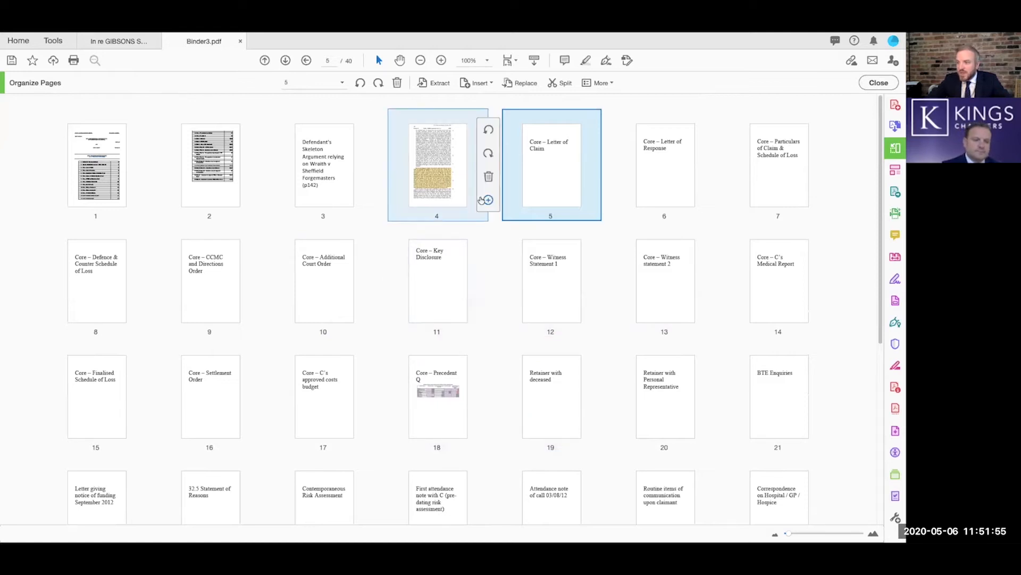
pyautogui.scroll(1, 453, 171)
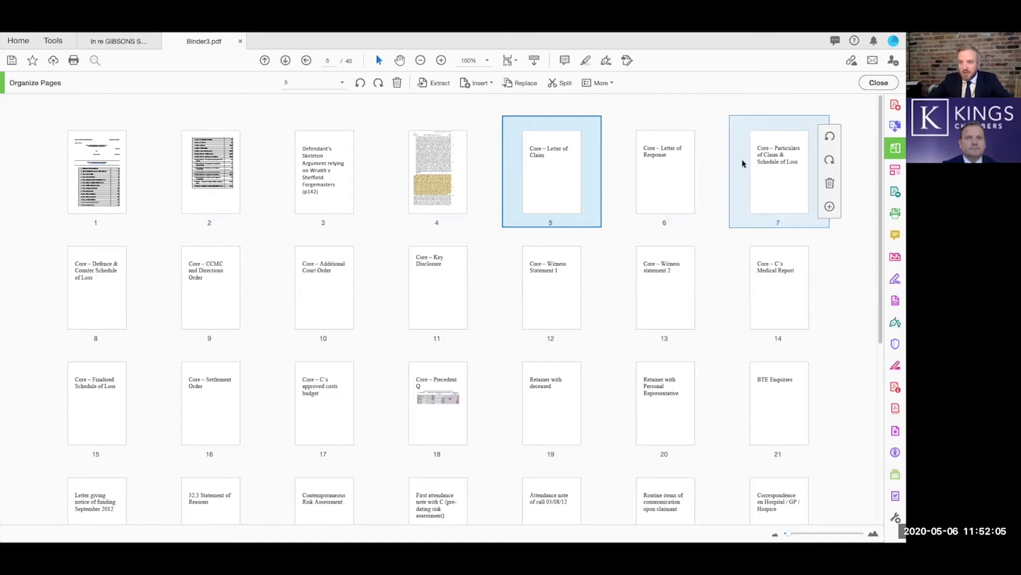
pyautogui.click(341, 83)
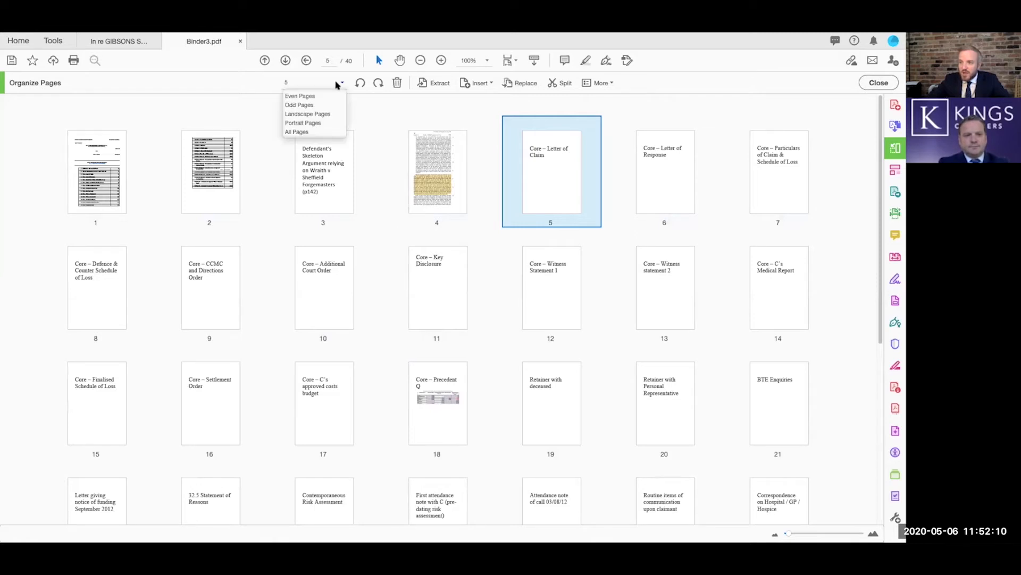
pyautogui.click(330, 131)
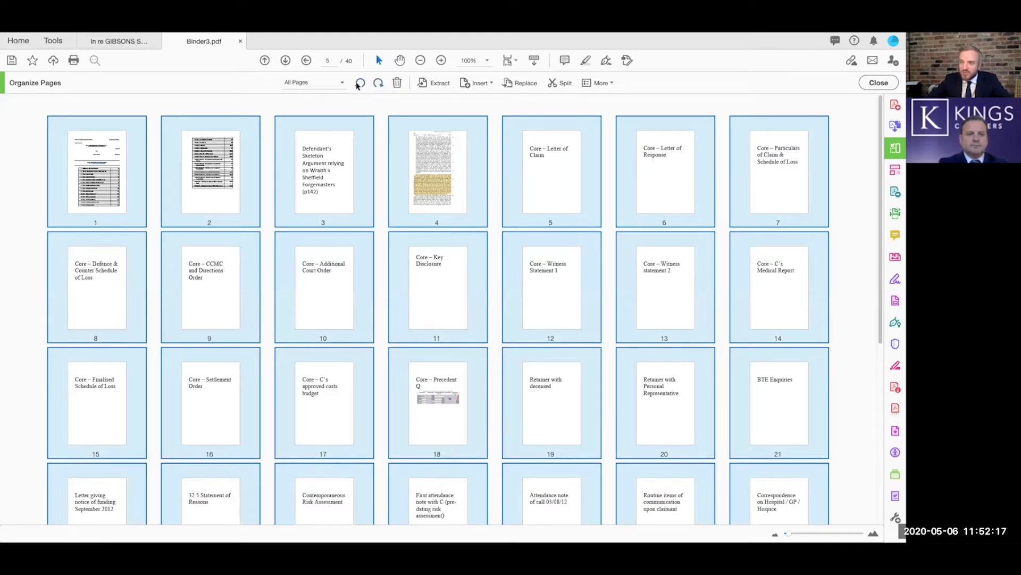
pyautogui.click(154, 171)
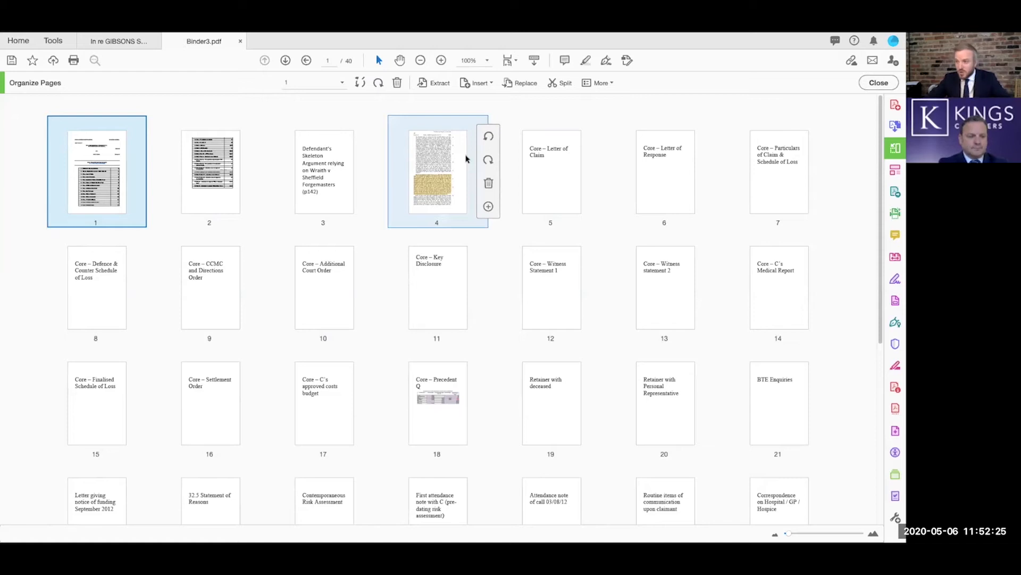
# Step: Move pages 5 to 14, from Core – Letter of Claim to Core – C's Medical Report, to the end of the document
pyautogui.click(535, 172)
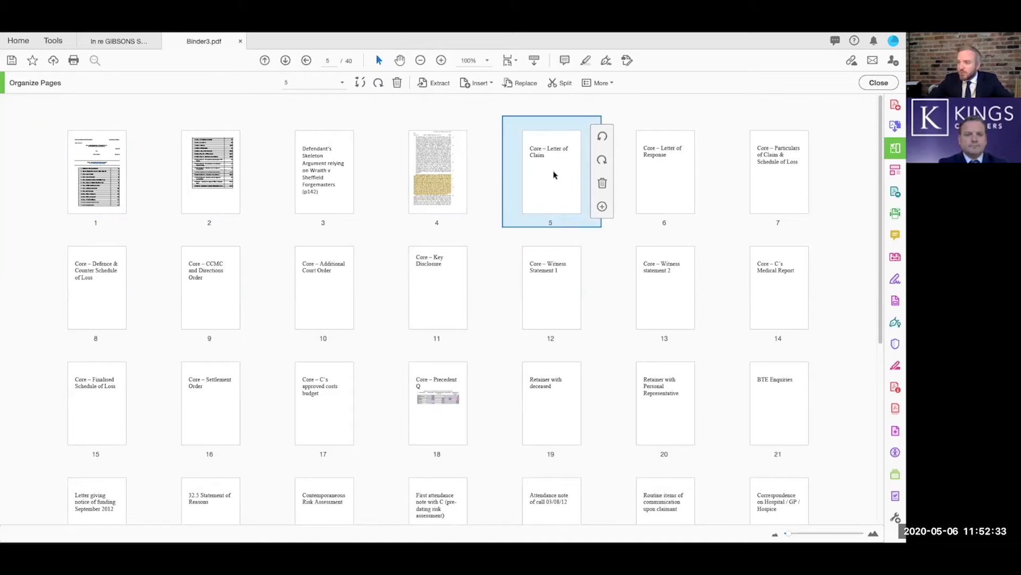
pyautogui.moveTo(552, 174); pyautogui.dragTo(584, 183)
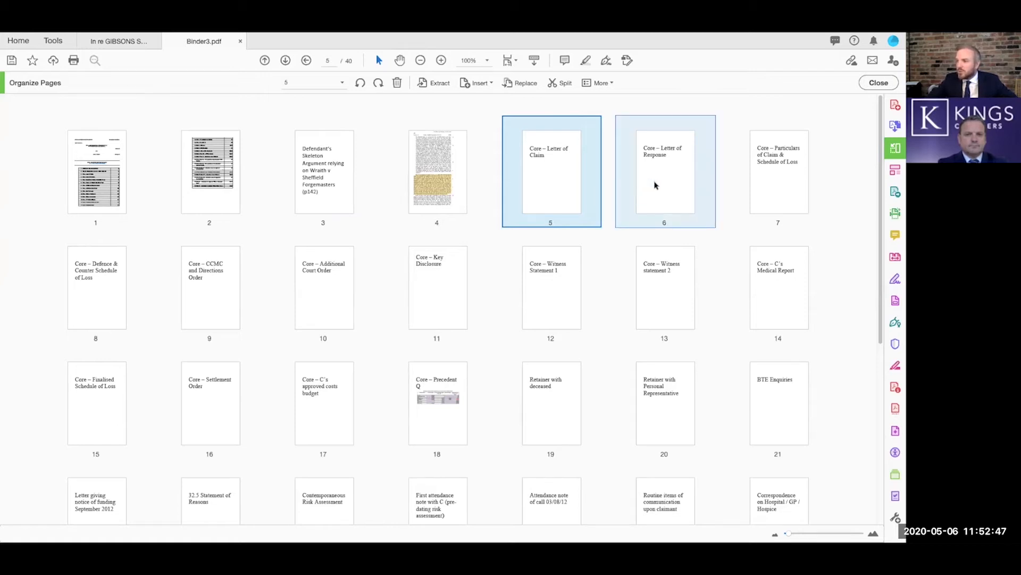
pyautogui.keyDown('shift'); pyautogui.click(655, 290); pyautogui.keyUp('shift')
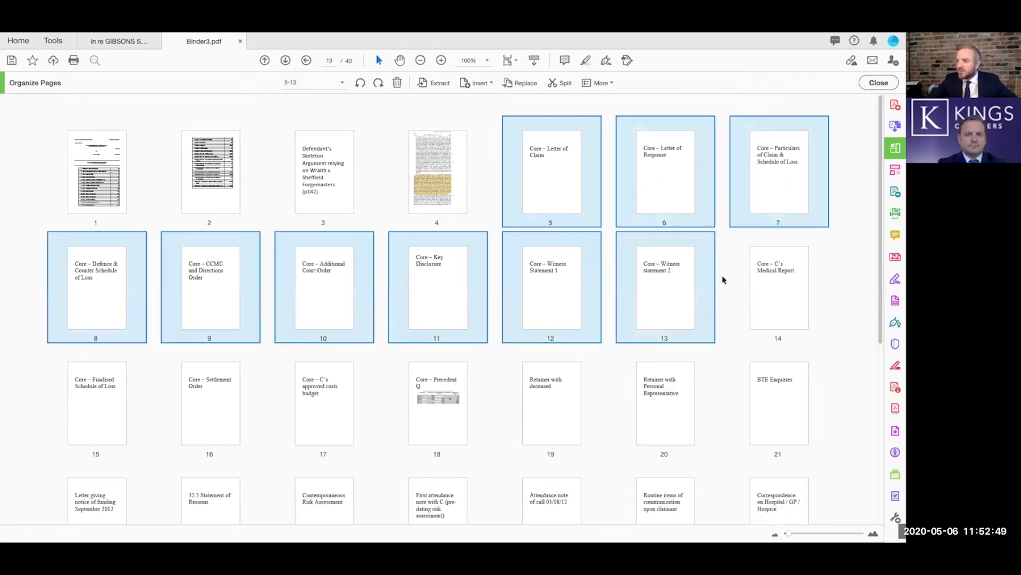
pyautogui.keyDown('shift'); pyautogui.click(759, 274); pyautogui.keyUp('shift')
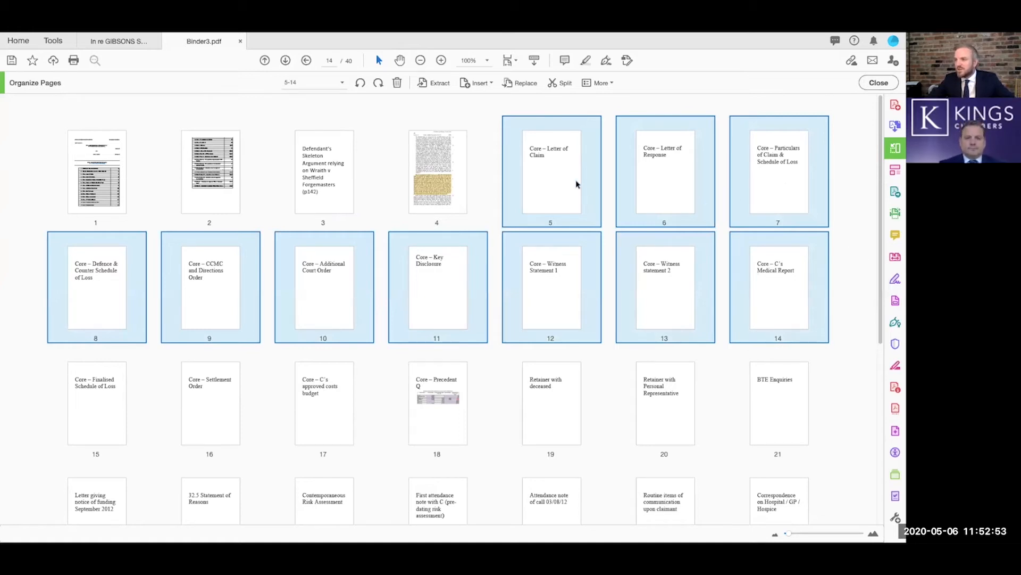
pyautogui.moveTo(551, 176); pyautogui.dragTo(664, 441)
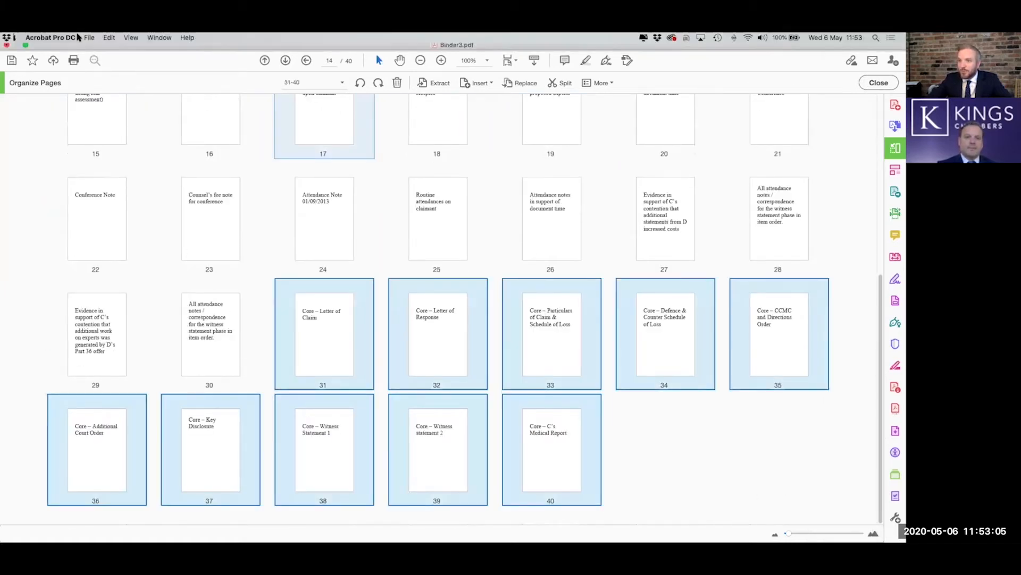
# Step: Move the ten relocated Core pages back to directly after page 4 and clear the page selection
pyautogui.click(108, 37)
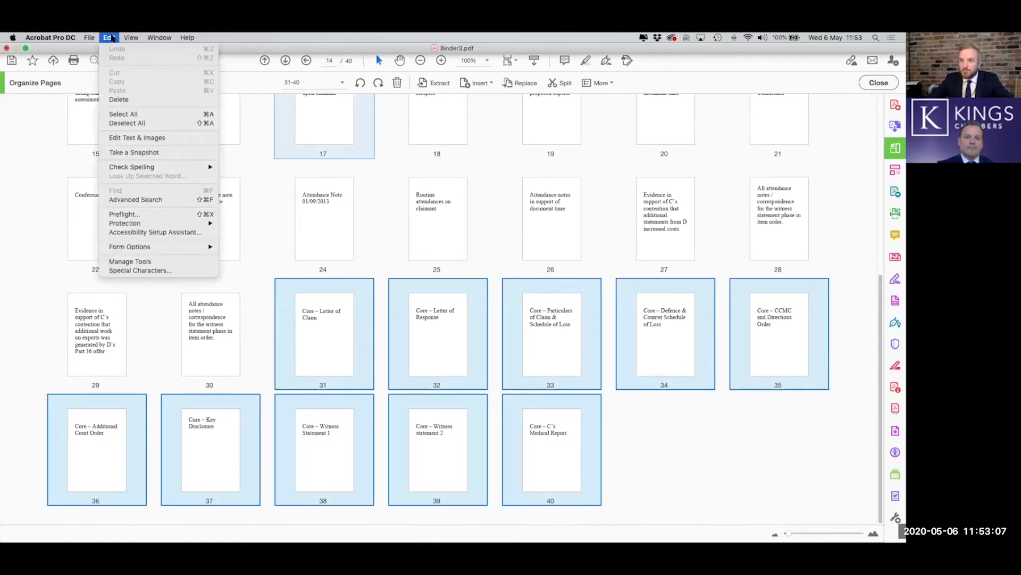
pyautogui.click(113, 37)
pyautogui.moveTo(326, 326); pyautogui.dragTo(502, 187)
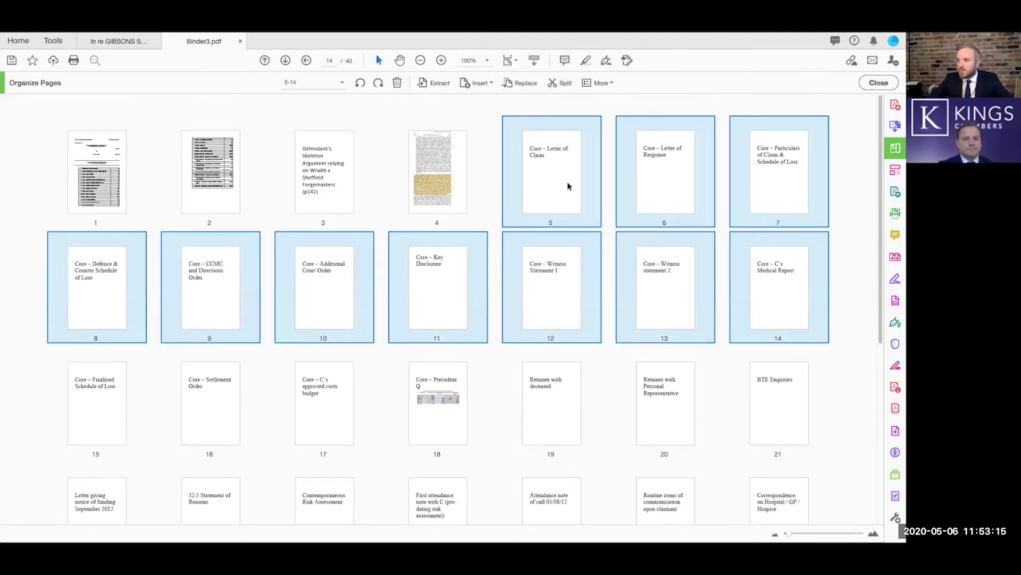
pyautogui.click(568, 186)
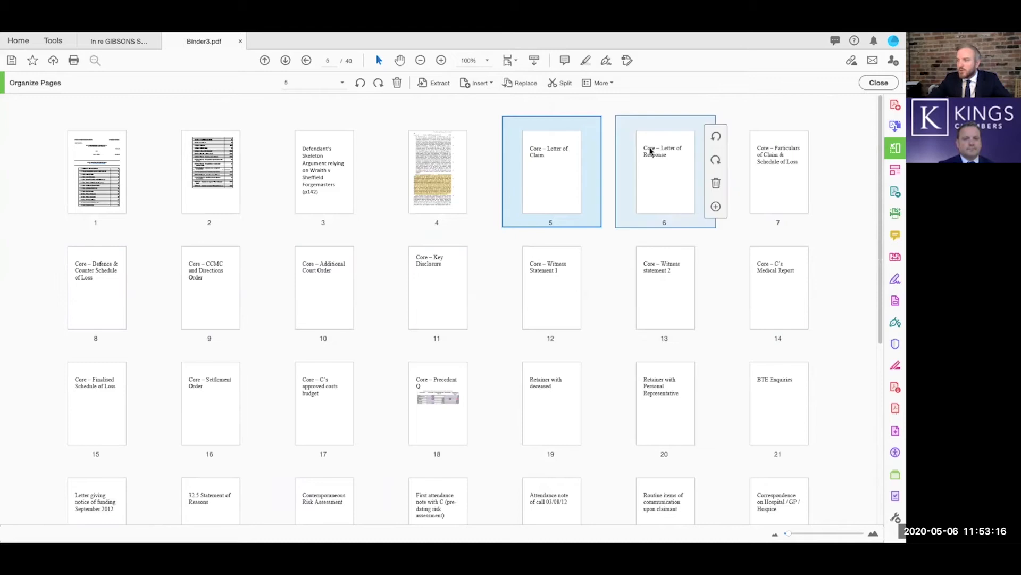
pyautogui.click(848, 118)
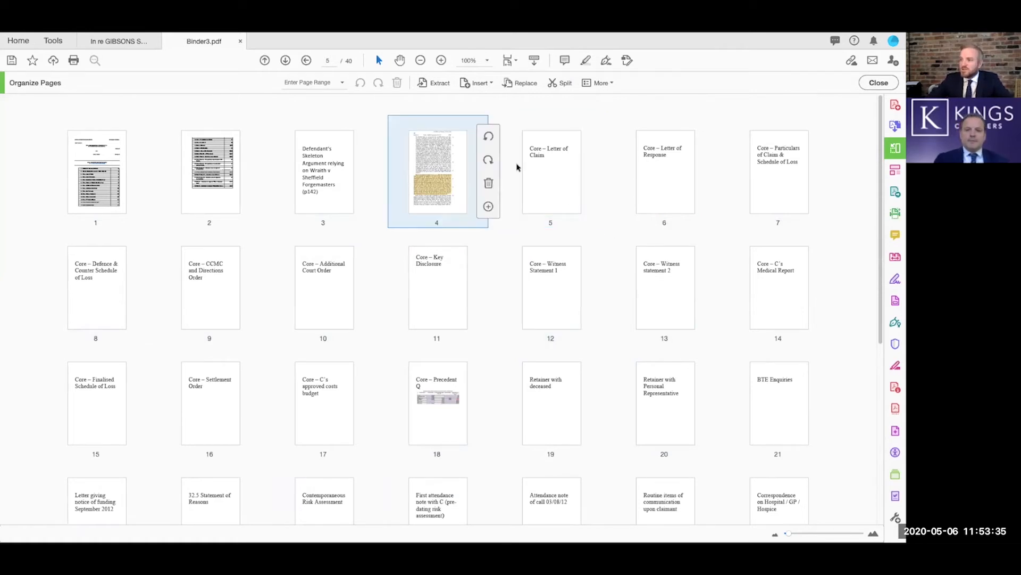
# Step: Extract pages 5 and 6, the Letter of Claim and Letter of Response, together into a new PDF, keeping the originals
pyautogui.click(555, 178)
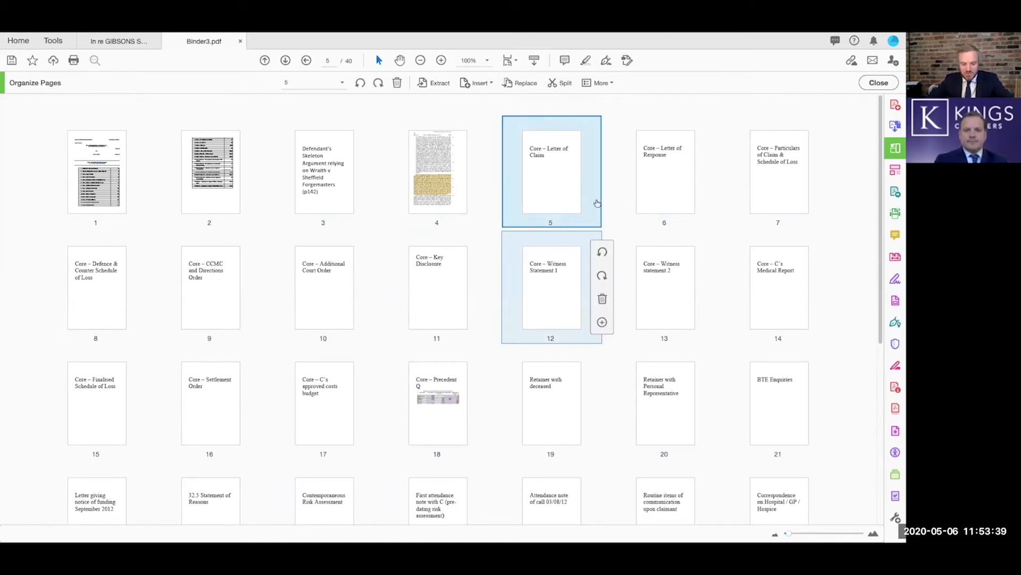
pyautogui.keyDown('shift'); pyautogui.click(655, 182); pyautogui.keyUp('shift')
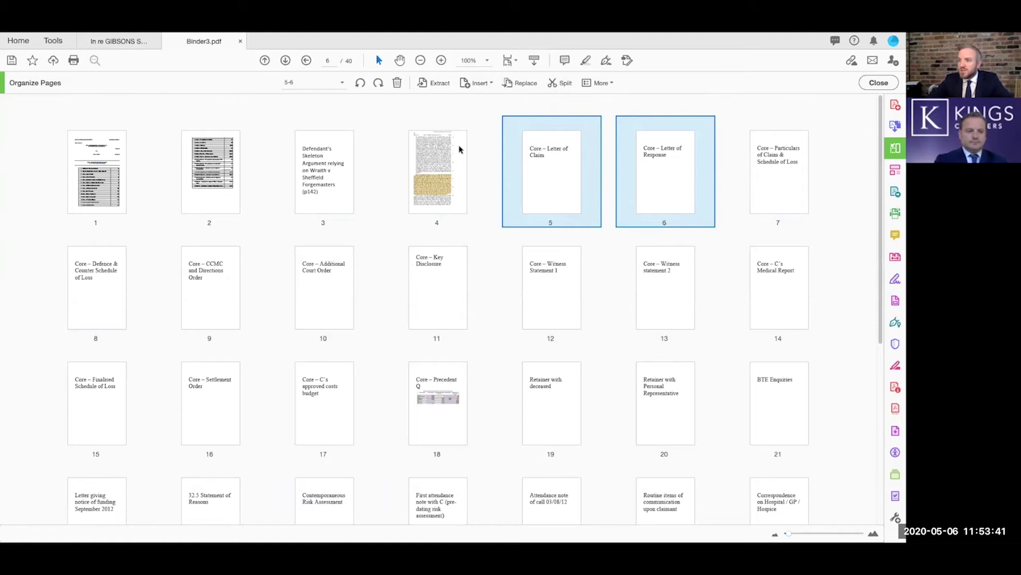
pyautogui.click(432, 86)
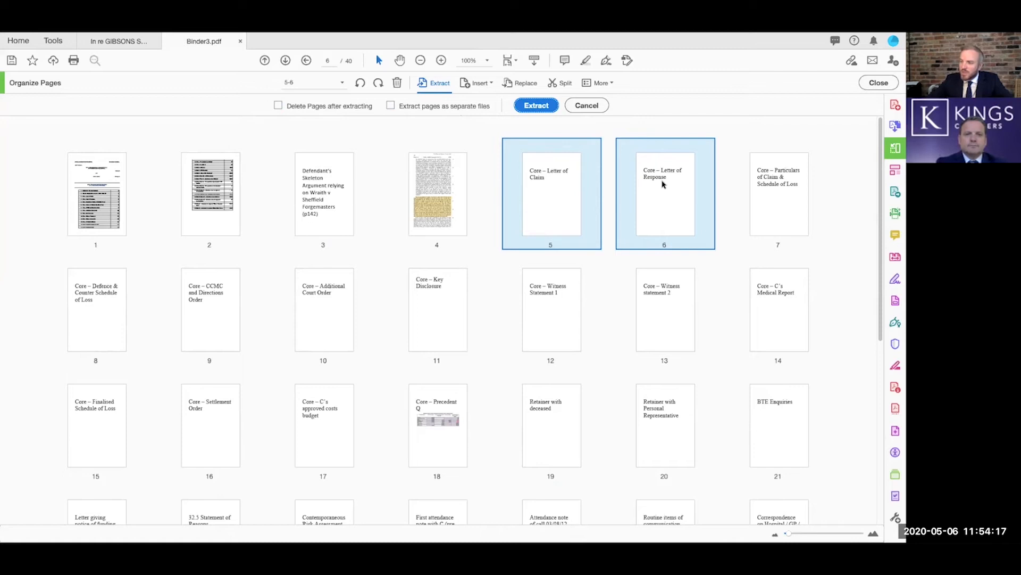
pyautogui.click(537, 105)
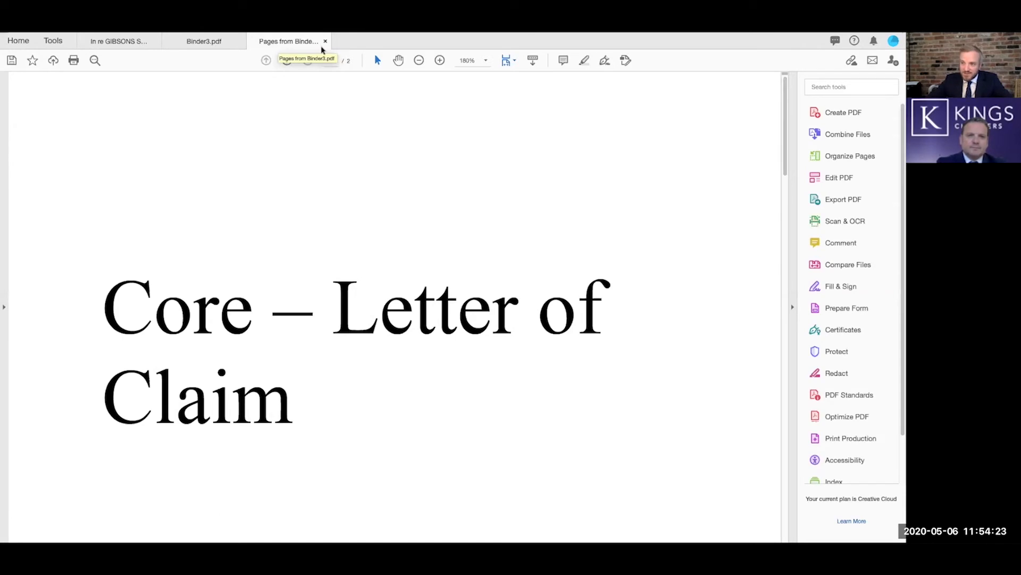
# Step: Fit the extracted PDF to one full page, look through both of its pages, and close it
pyautogui.click(510, 61)
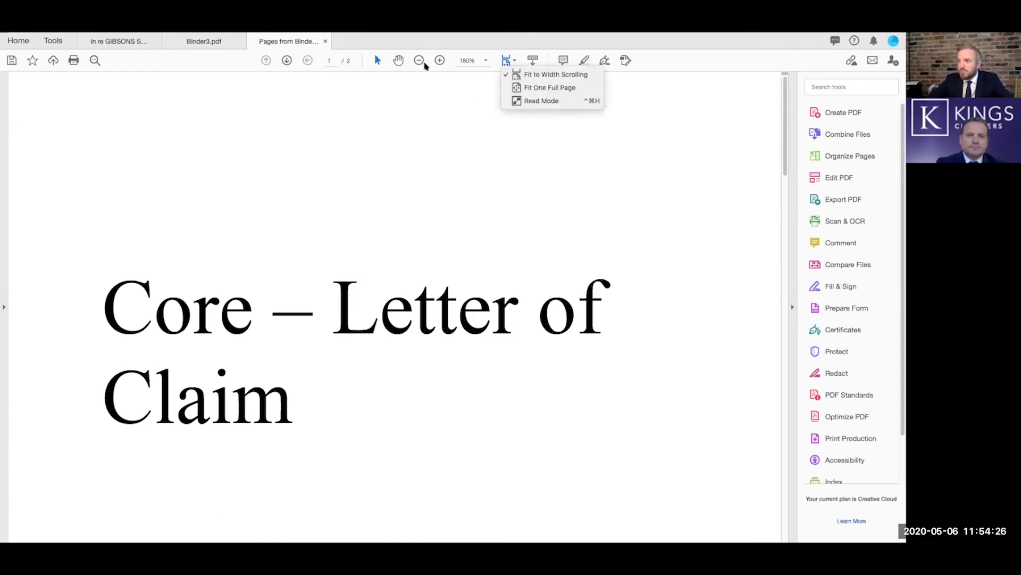
pyautogui.click(545, 88)
pyautogui.scroll(-2, 618, 286)
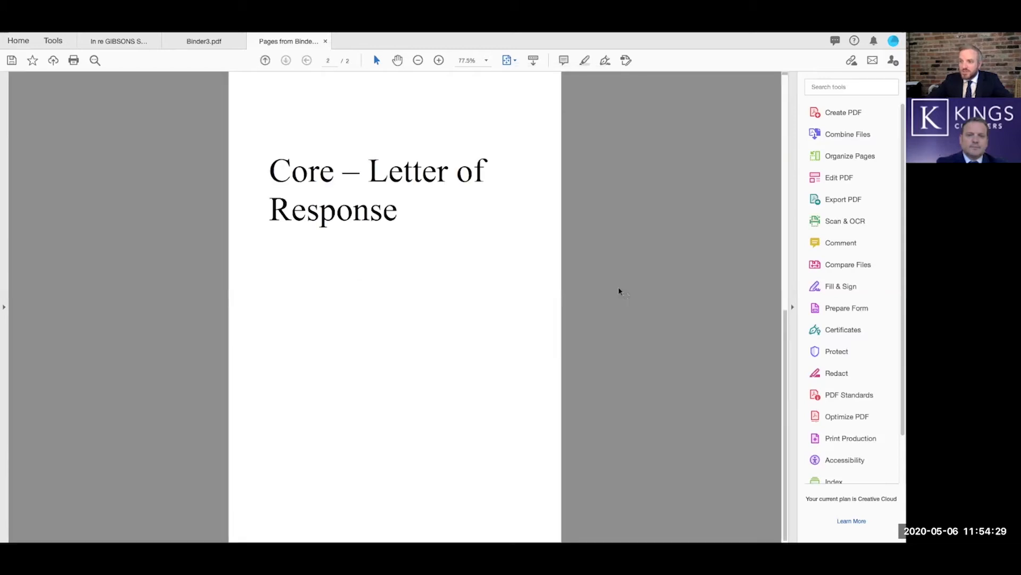
pyautogui.scroll(2, 618, 287)
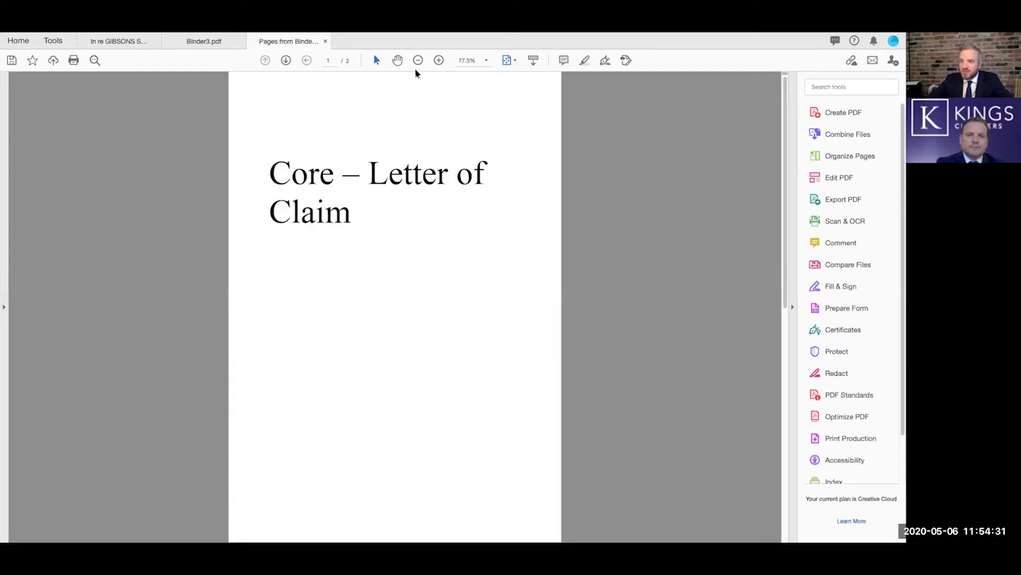
pyautogui.click(326, 41)
pyautogui.click(418, 200)
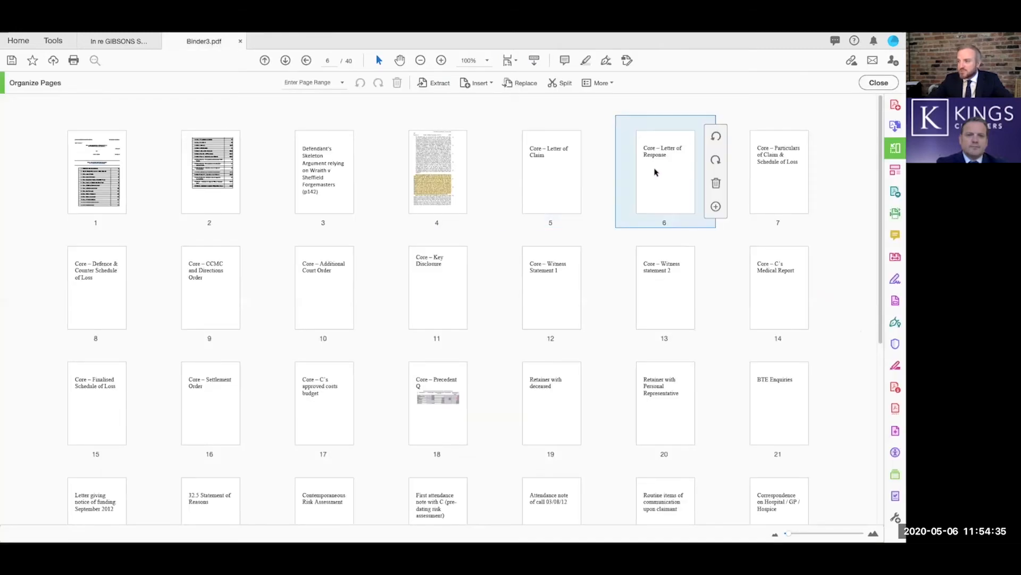
# Step: Leave Organize Pages and view the detailed assessment bundle index at the start of the combined PDF
pyautogui.moveTo(605, 246)
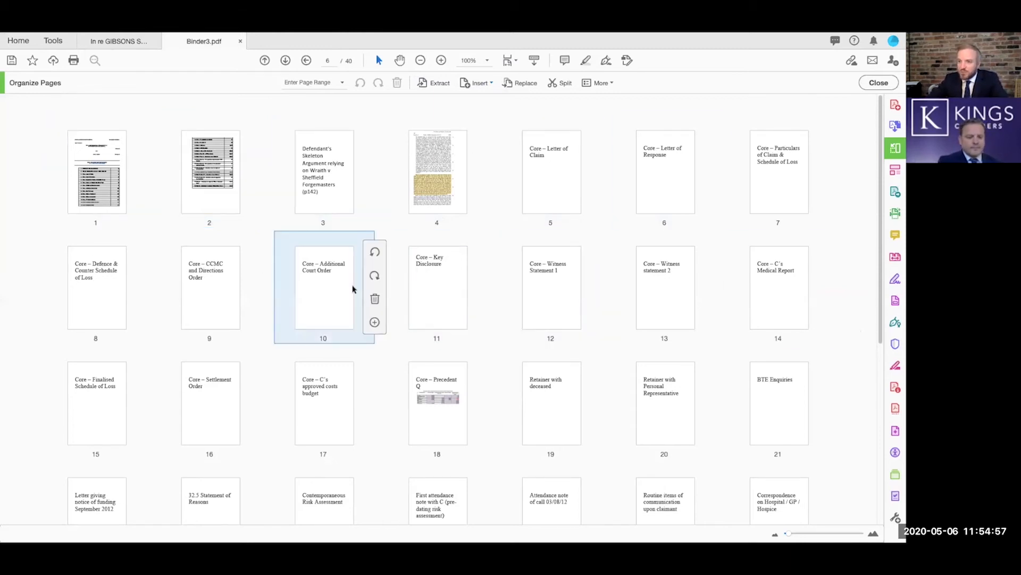
pyautogui.click(879, 83)
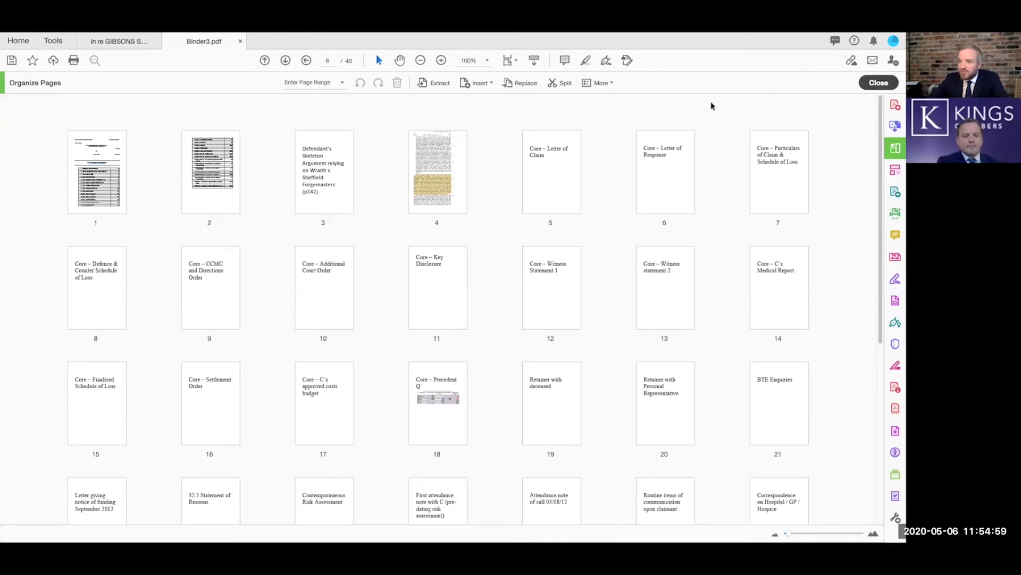
pyautogui.moveTo(784, 143); pyautogui.dragTo(785, 82)
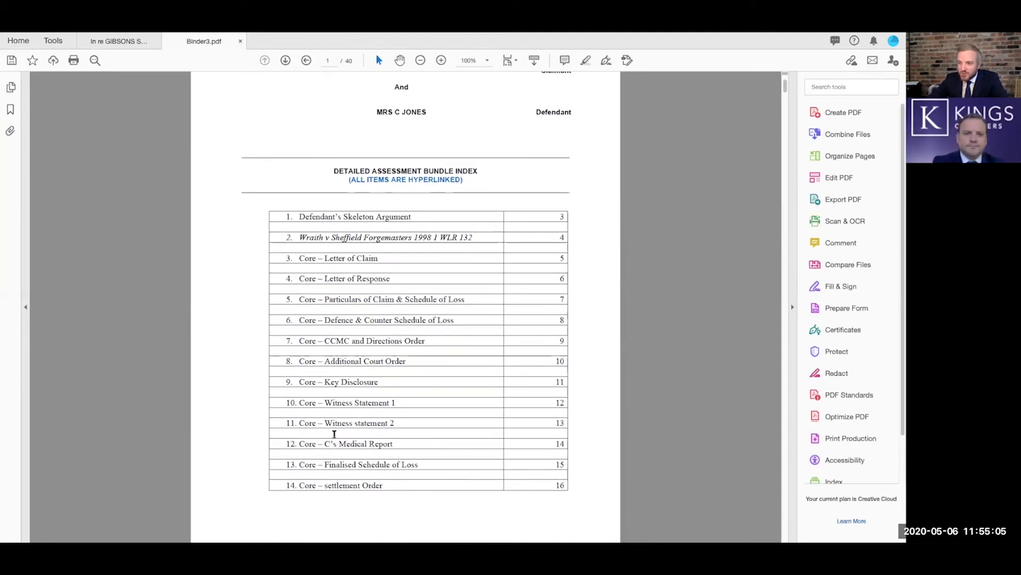
pyautogui.scroll(-6, 334, 434)
pyautogui.scroll(-1, 338, 434)
# Step: Examine the index entries for Point 5, Point 6 (Item 18) and Point 7 (Item 1), highlighting their text
pyautogui.moveTo(425, 382); pyautogui.dragTo(288, 383)
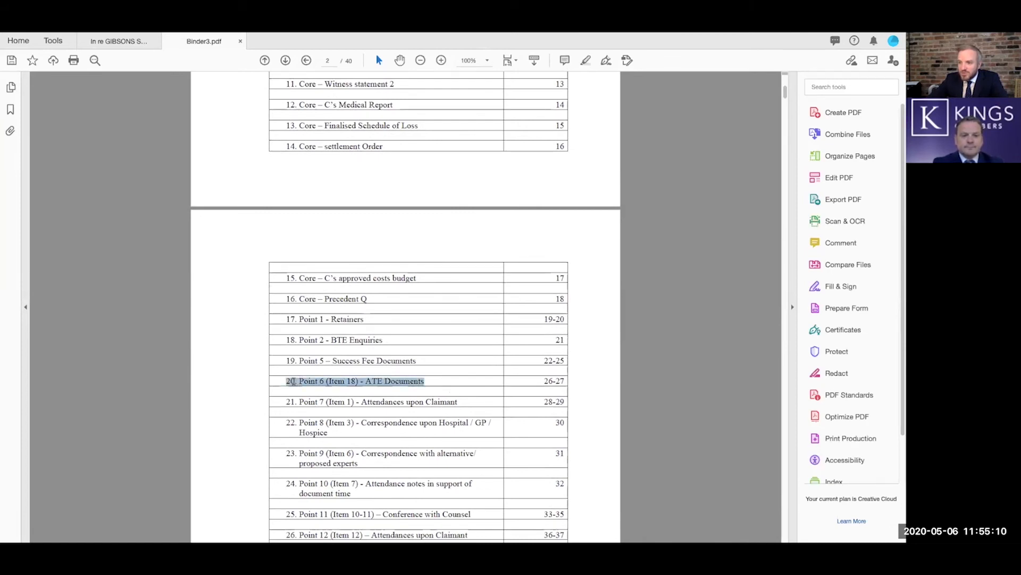
pyautogui.click(319, 385)
pyautogui.moveTo(326, 381); pyautogui.dragTo(358, 381)
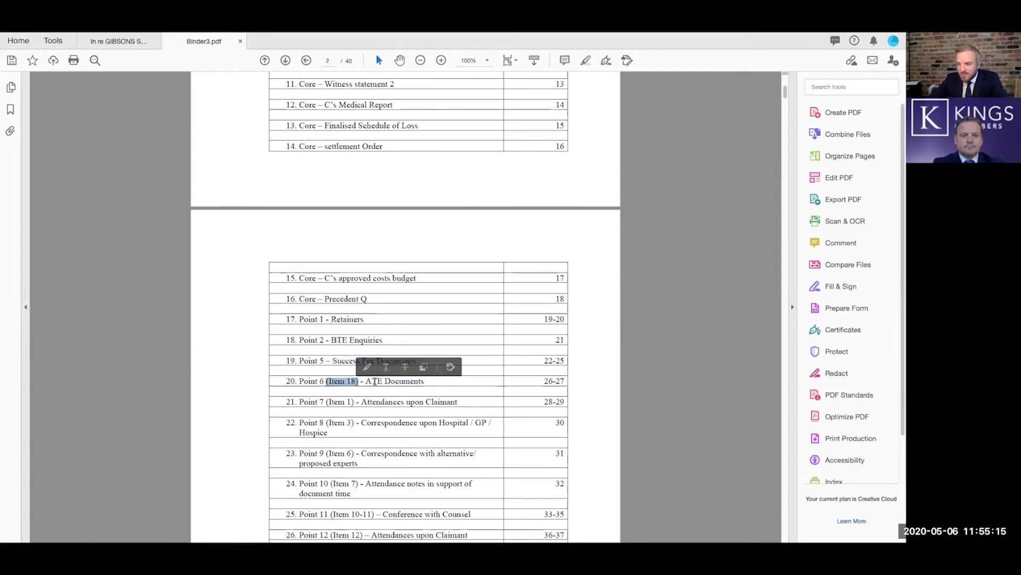
pyautogui.click(374, 381)
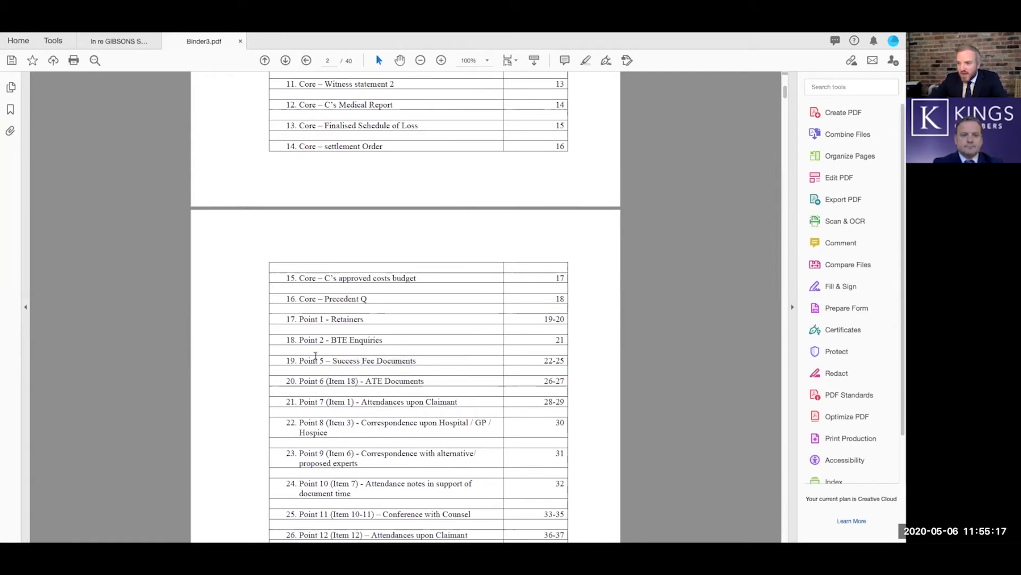
pyautogui.moveTo(300, 360); pyautogui.dragTo(417, 360)
pyautogui.moveTo(300, 402); pyautogui.dragTo(433, 402)
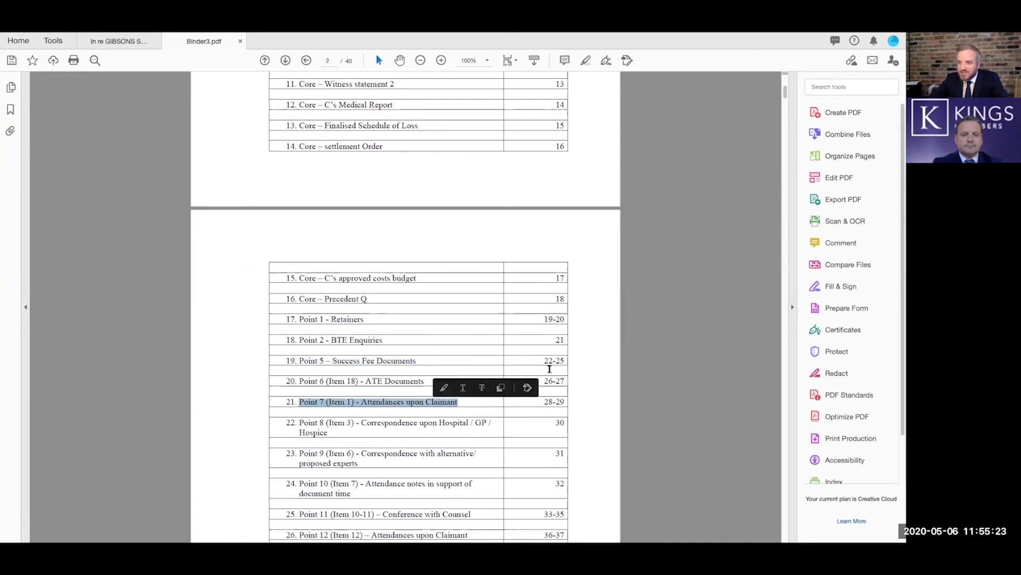
pyautogui.moveTo(313, 381); pyautogui.dragTo(409, 382)
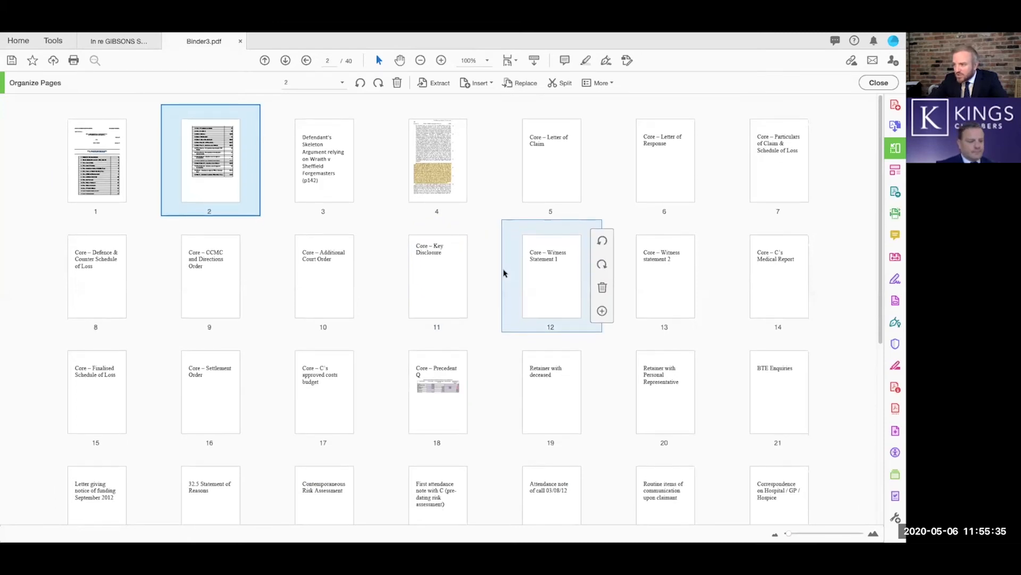
# Step: Reopen the combined PDF in Organize Pages and look through the thumbnails of the documents following the Core pages
pyautogui.scroll(-2, 505, 273)
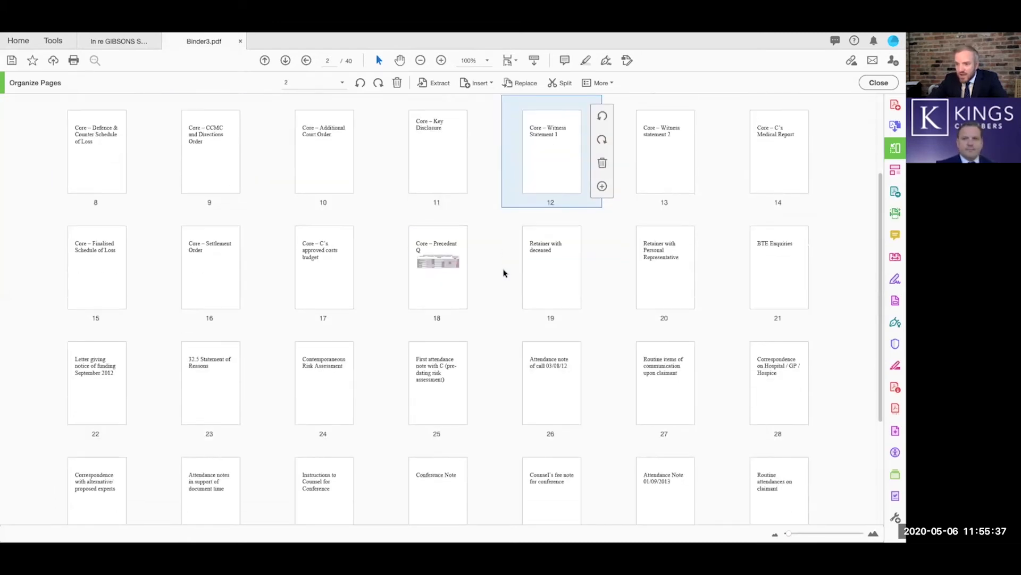
pyautogui.scroll(-1, 505, 273)
pyautogui.scroll(-1, 505, 273)
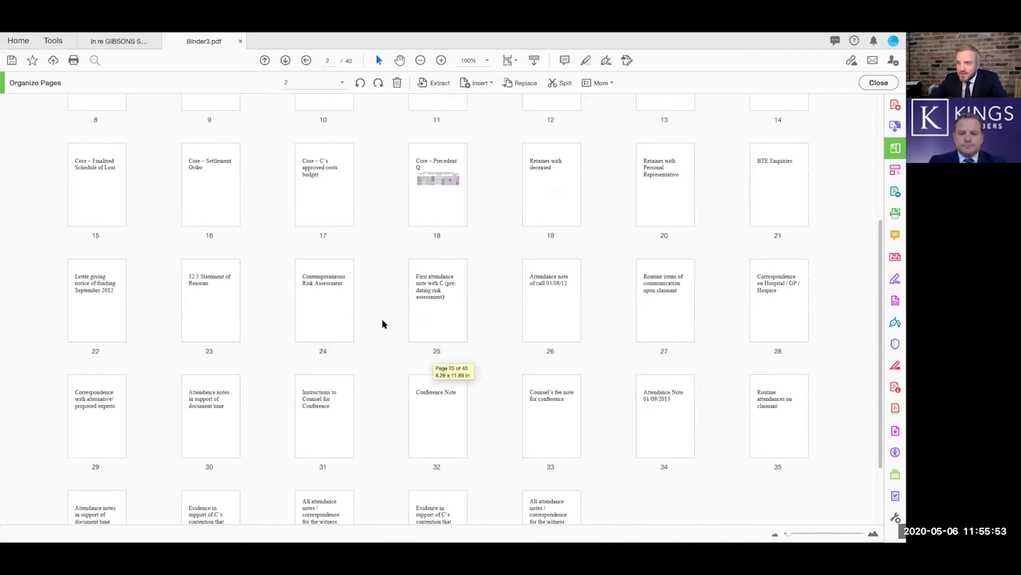
# Step: Insert the pages of ATE Documentation.pdf into the combined PDF after page 24
pyautogui.click(491, 83)
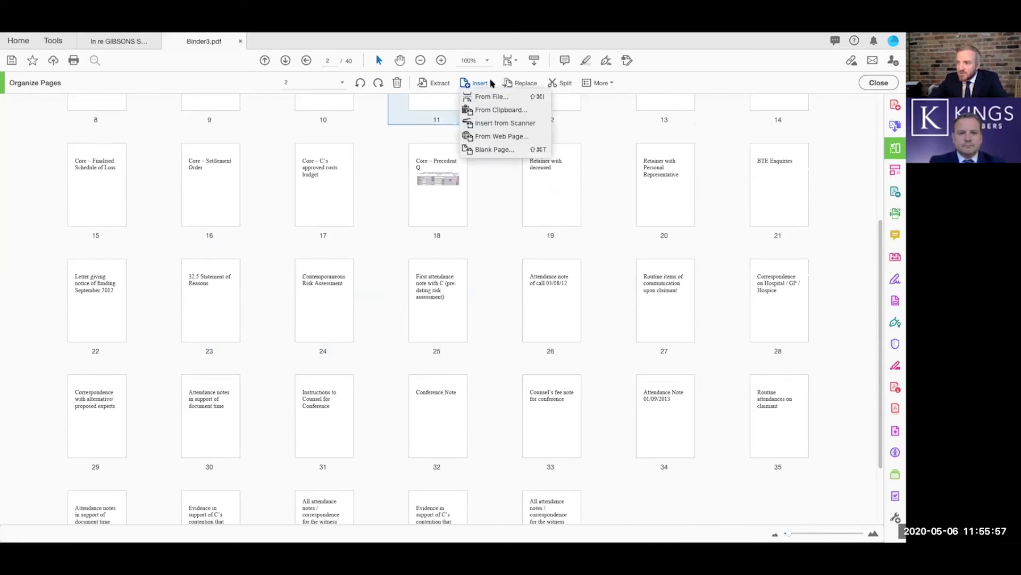
pyautogui.click(492, 96)
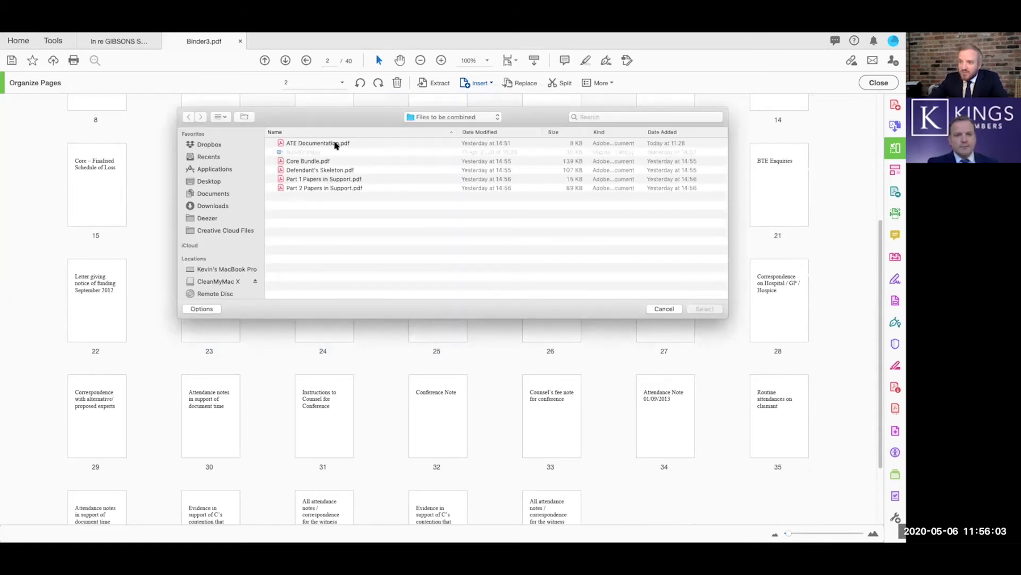
pyautogui.click(337, 144)
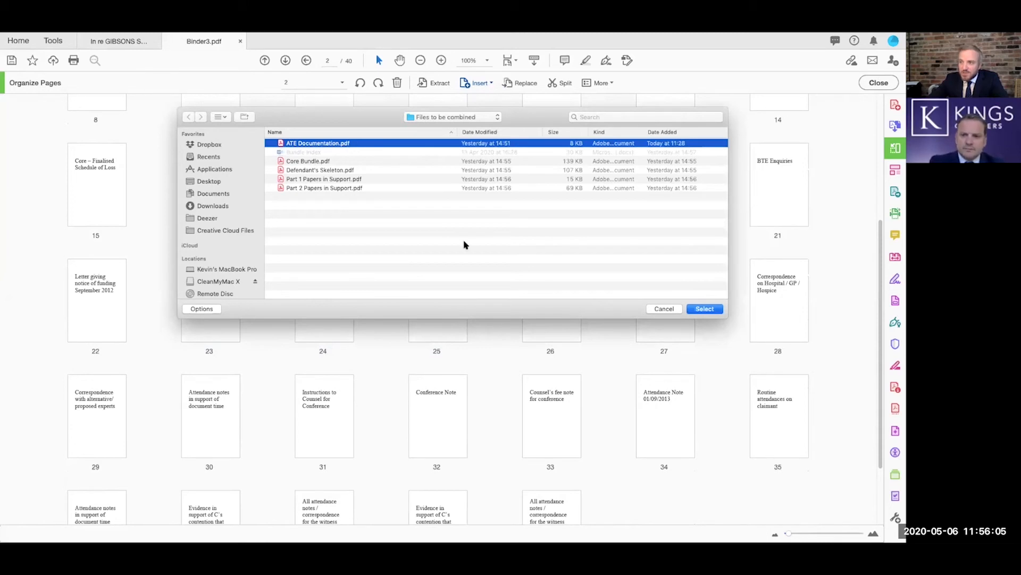
pyautogui.click(708, 309)
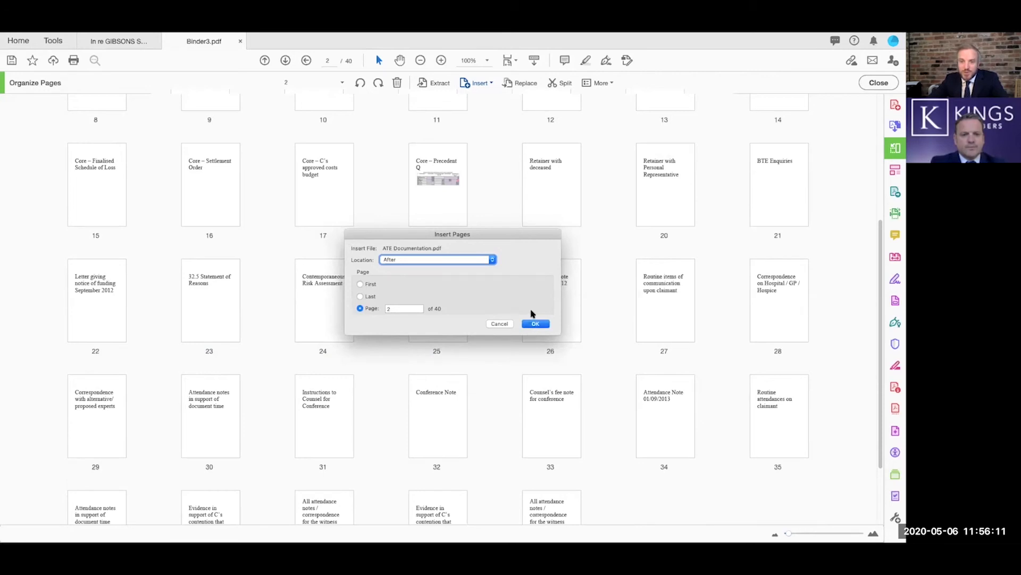
pyautogui.click(493, 260)
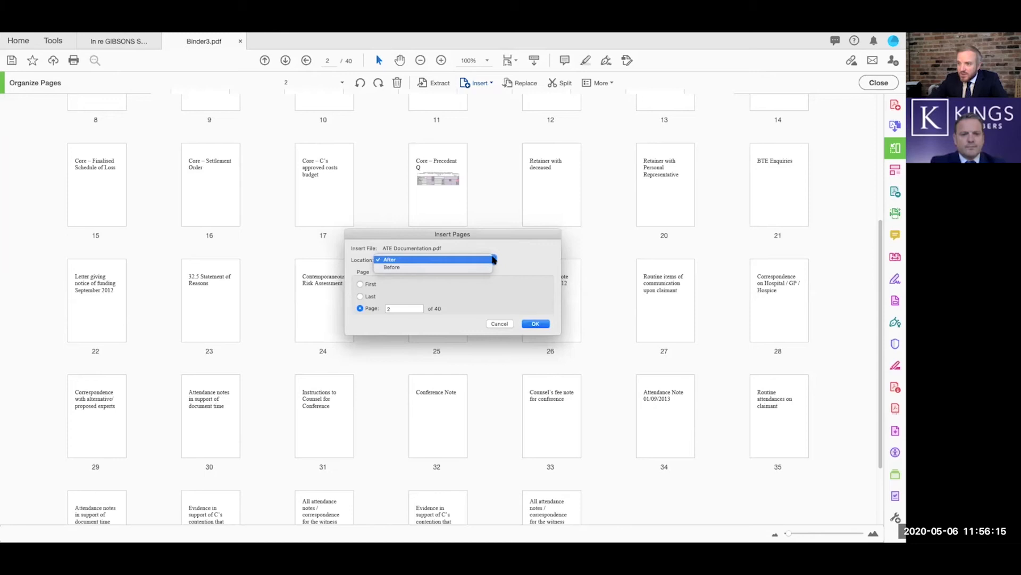
pyautogui.click(404, 261)
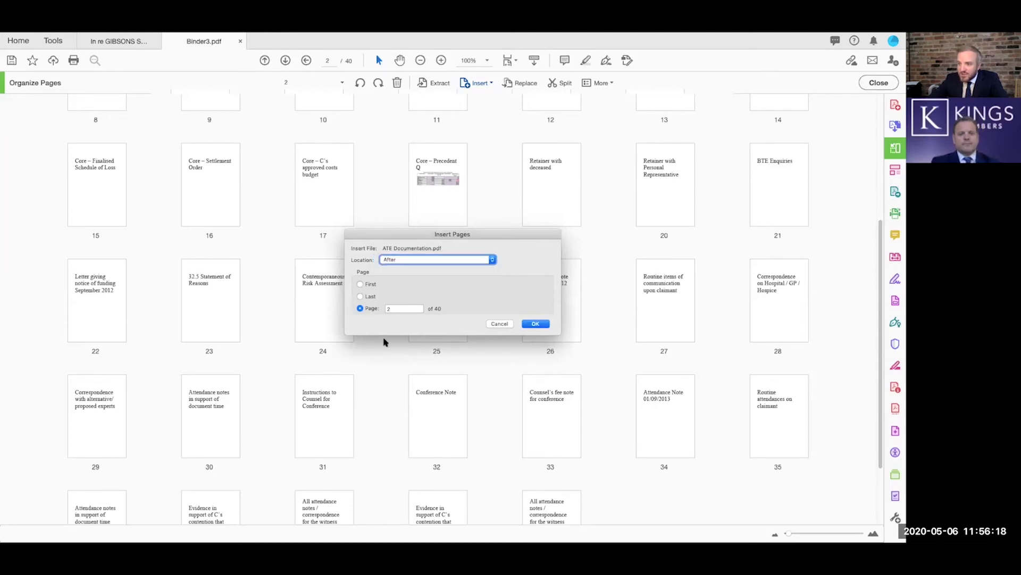
pyautogui.click(361, 309)
pyautogui.write('23')
pyautogui.press('BackSpace')
pyautogui.write('4')
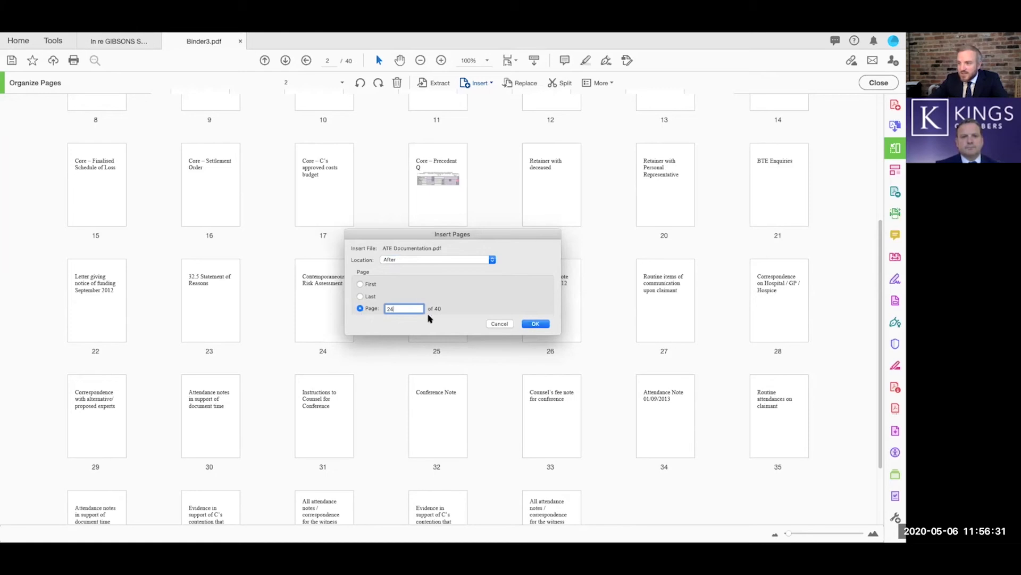
pyautogui.click(534, 324)
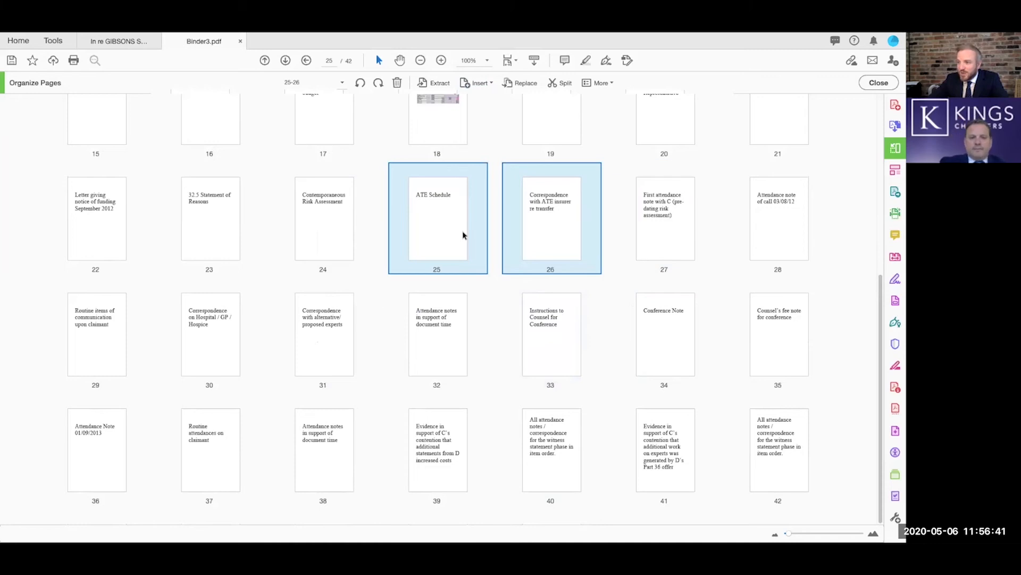
pyautogui.click(570, 221)
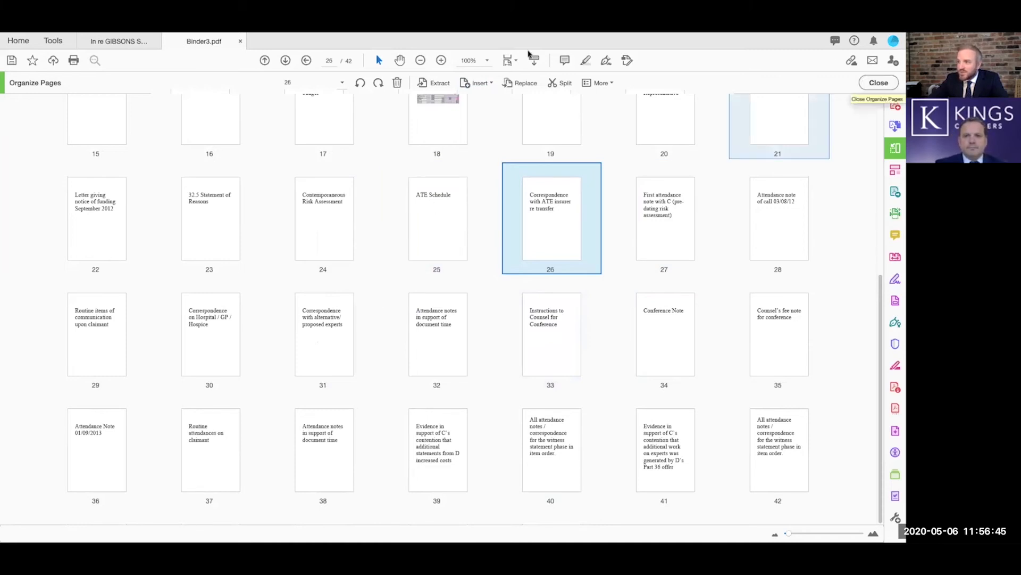
pyautogui.click(491, 82)
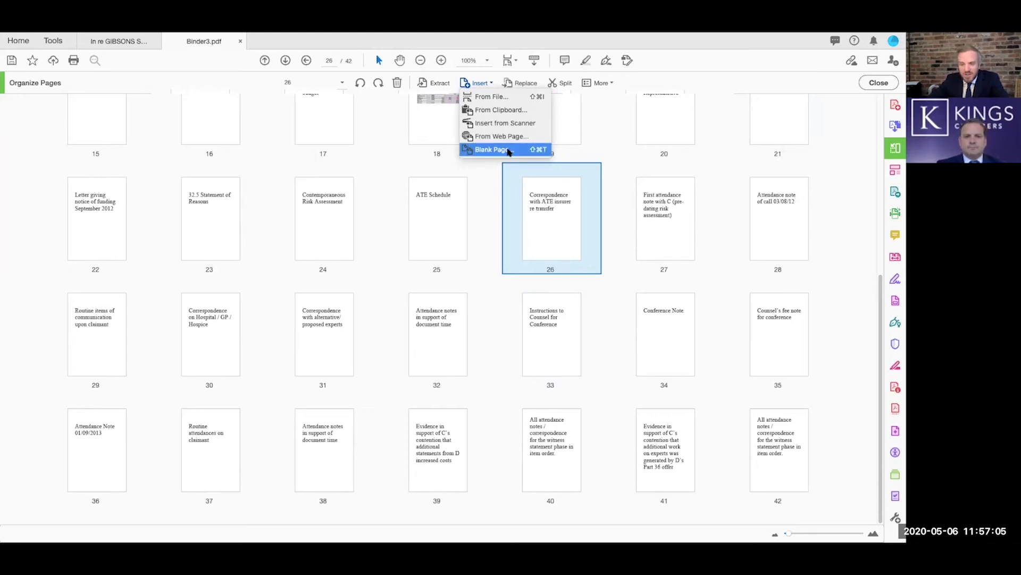
pyautogui.click(490, 83)
pyautogui.moveTo(563, 174)
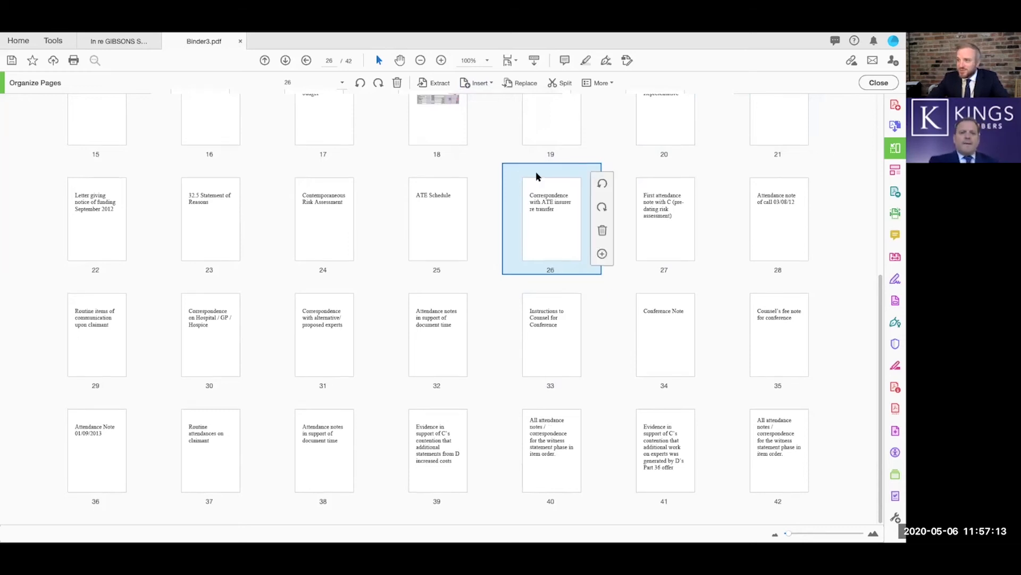
# Step: Leave Organize Pages and return to the bundle index on the first page of the combined PDF
pyautogui.scroll(3, 535, 170)
pyautogui.click(866, 84)
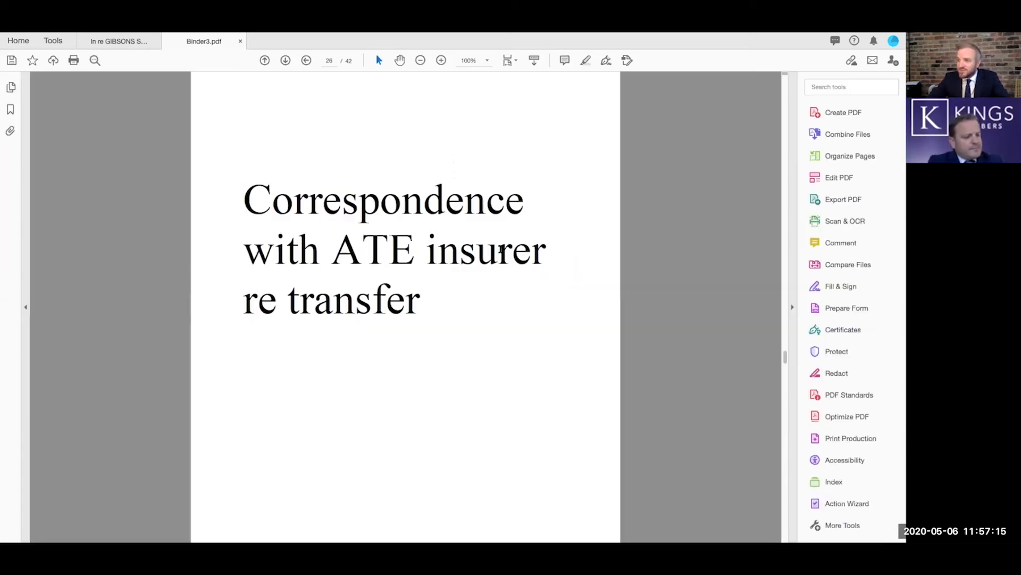
pyautogui.moveTo(786, 358); pyautogui.dragTo(769, 79)
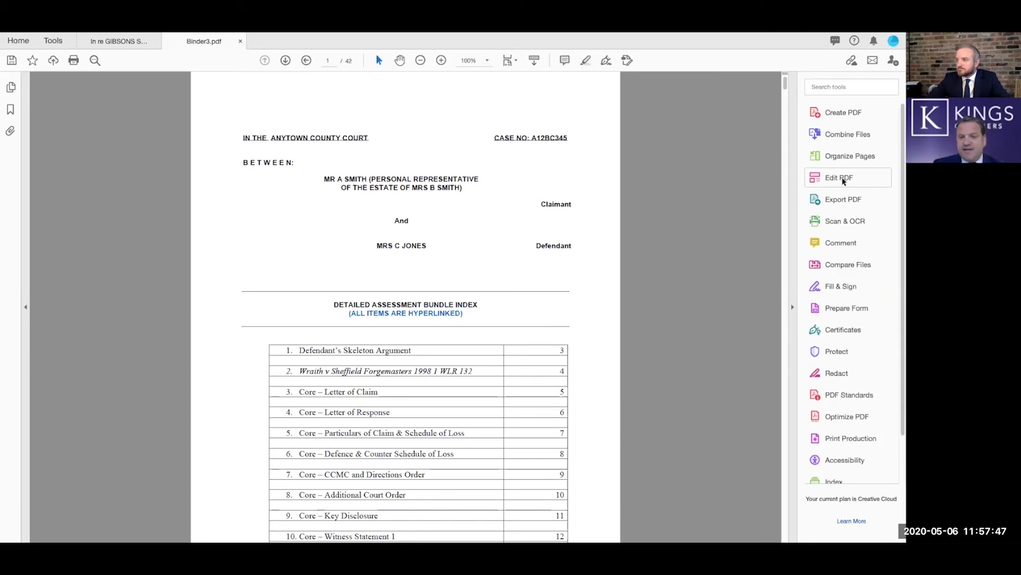
# Step: Add a footer to the combined PDF with an automatic page number as the right footer text, in Arial size 8
pyautogui.click(845, 180)
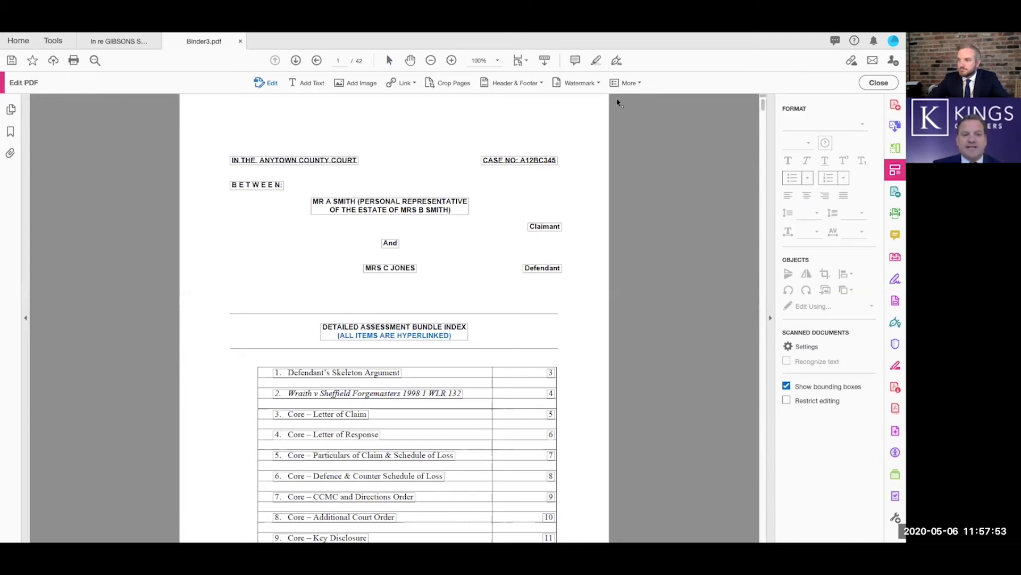
pyautogui.click(542, 83)
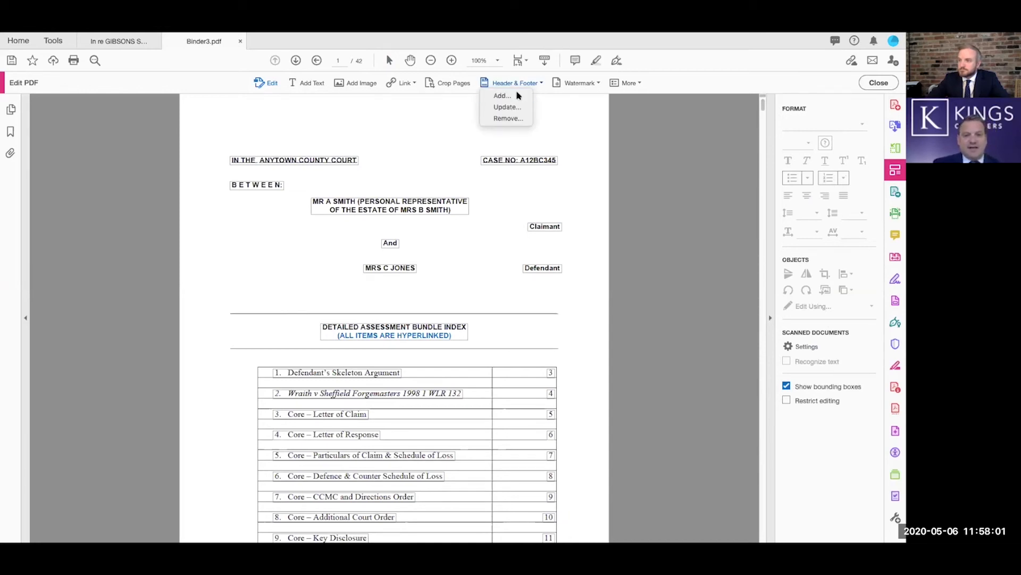
pyautogui.click(503, 96)
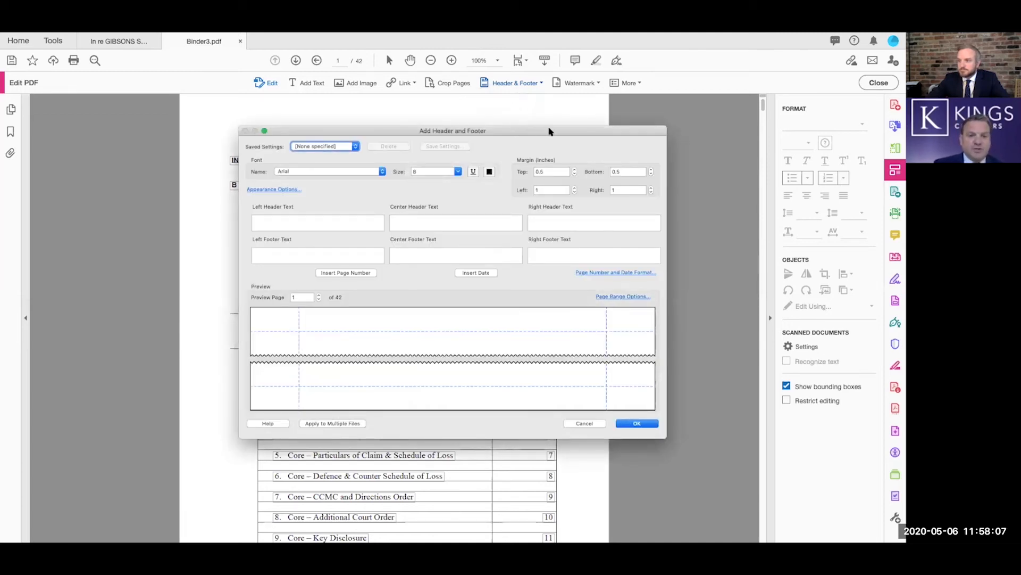
pyautogui.click(380, 171)
pyautogui.click(364, 172)
pyautogui.click(458, 172)
pyautogui.click(457, 172)
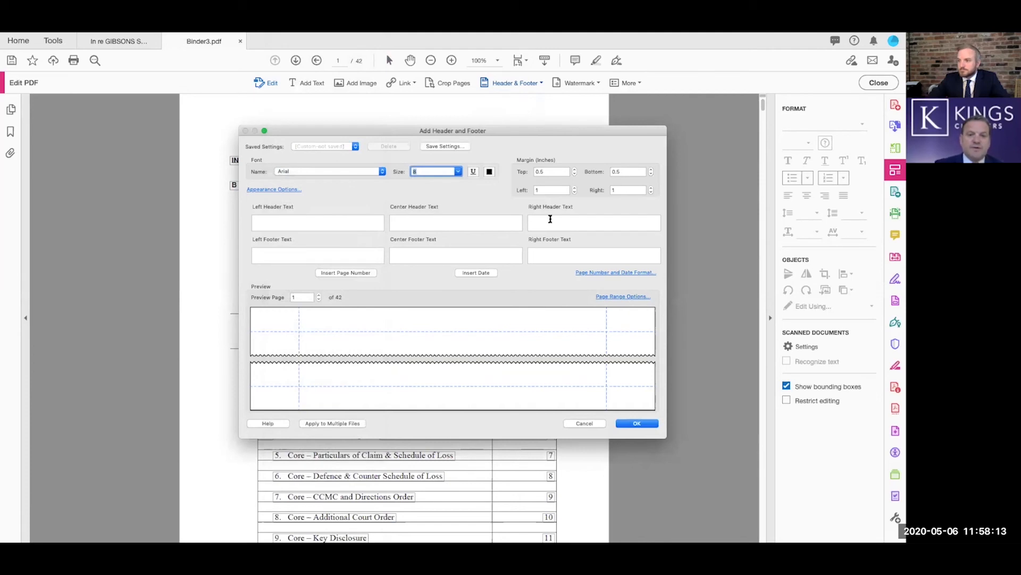
pyautogui.click(577, 254)
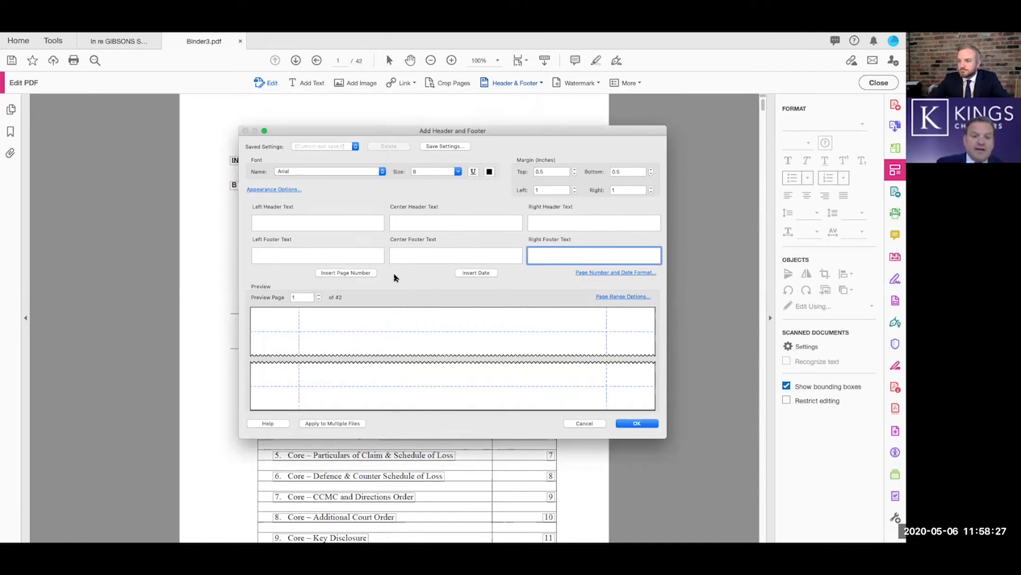
pyautogui.click(349, 273)
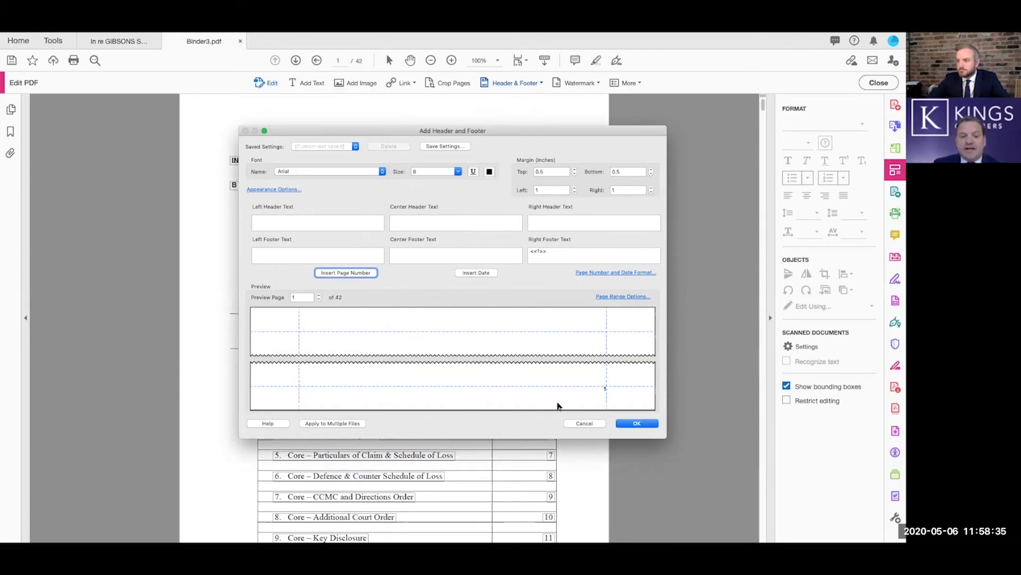
pyautogui.click(652, 425)
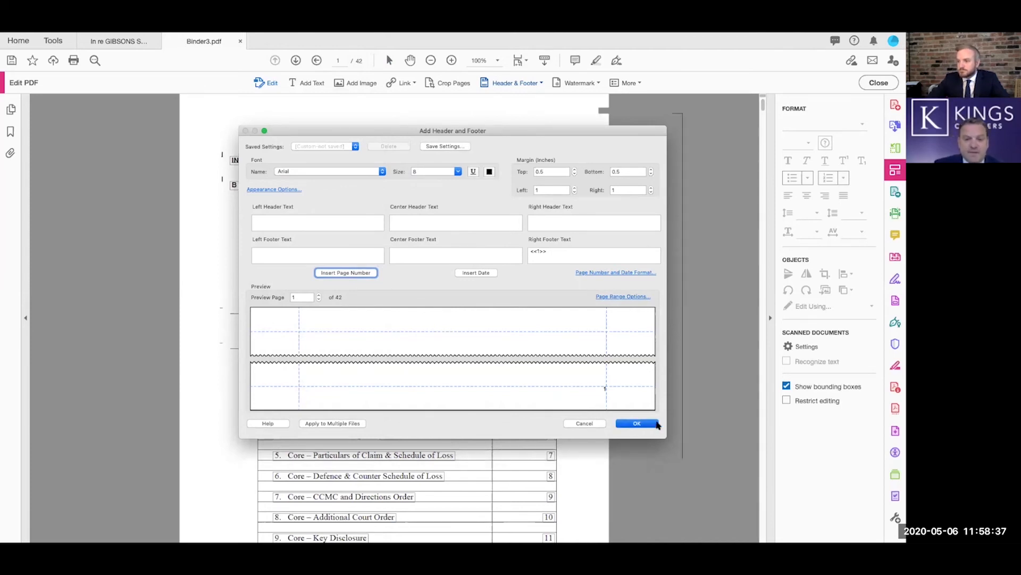
# Step: Check the footer page numbers on the index pages and the skeleton argument, and return to the first page
pyautogui.scroll(-5, 656, 420)
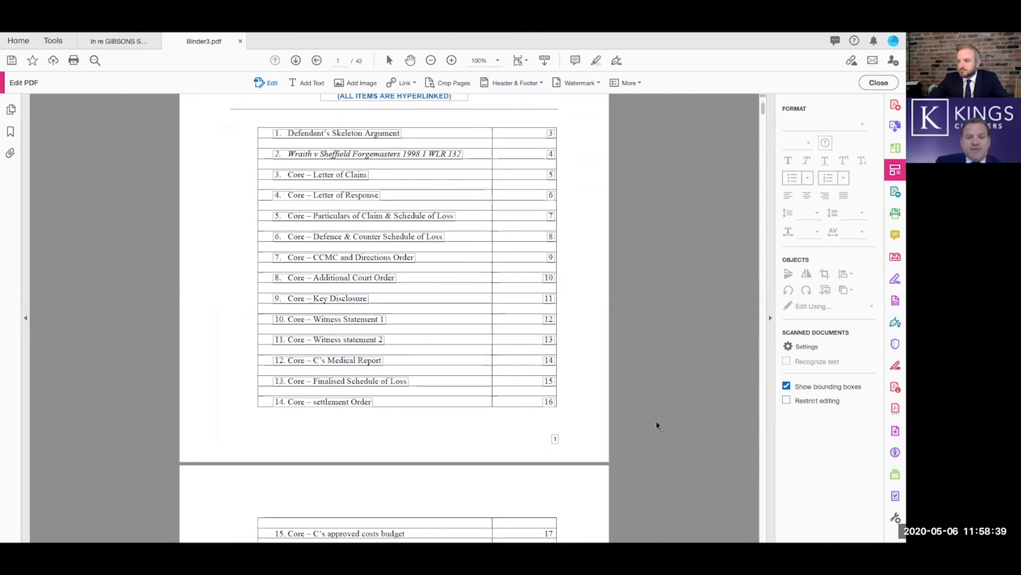
pyautogui.scroll(-10, 656, 421)
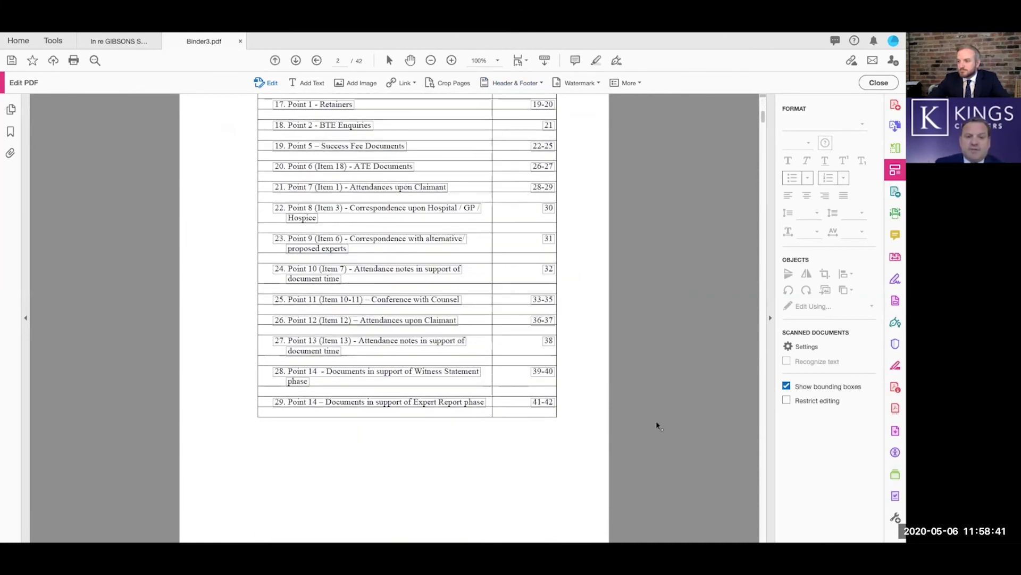
pyautogui.scroll(-9, 657, 425)
pyautogui.scroll(-6, 658, 426)
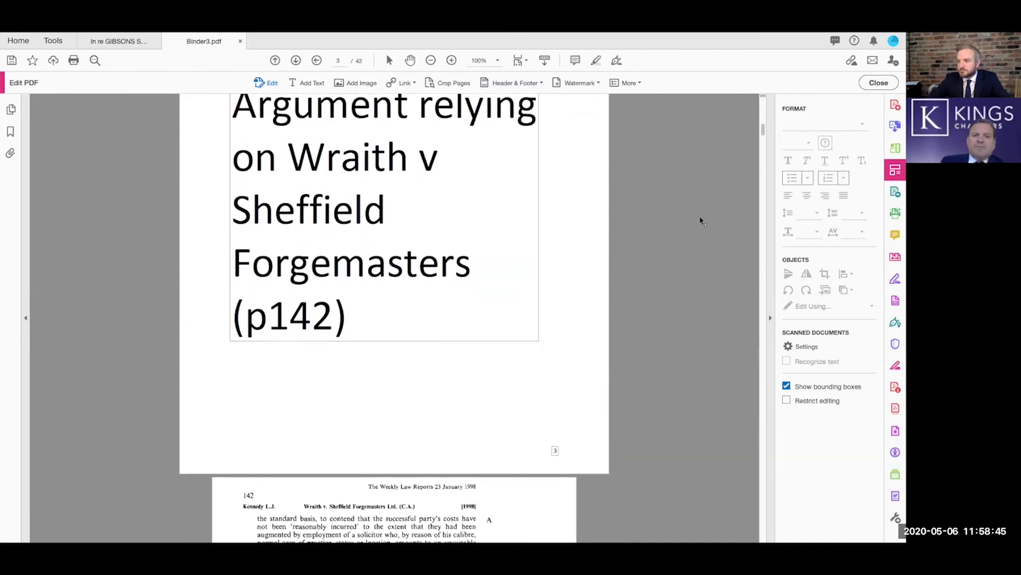
pyautogui.scroll(1, 764, 116)
pyautogui.moveTo(764, 115); pyautogui.dragTo(764, 99)
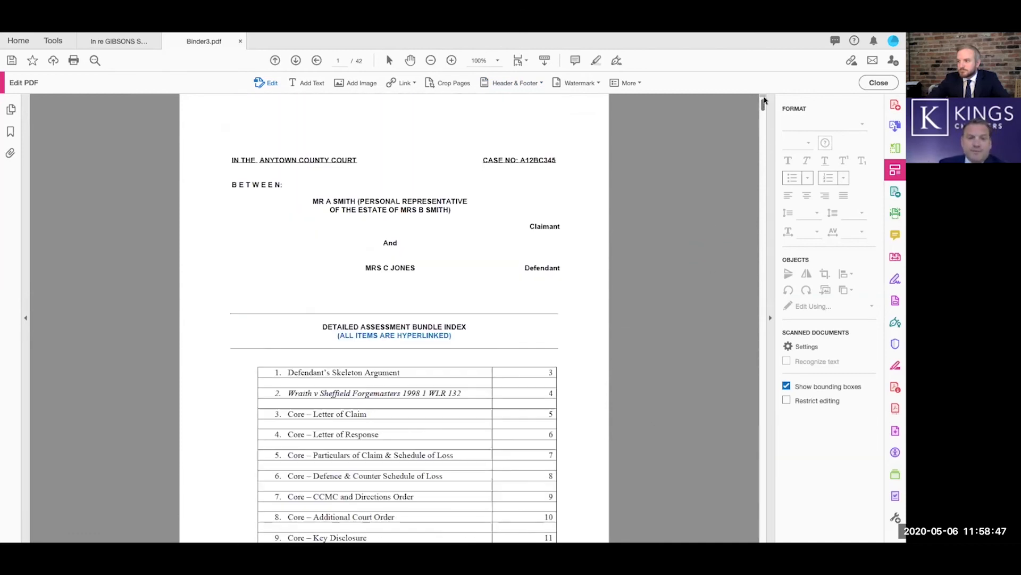
pyautogui.click(541, 84)
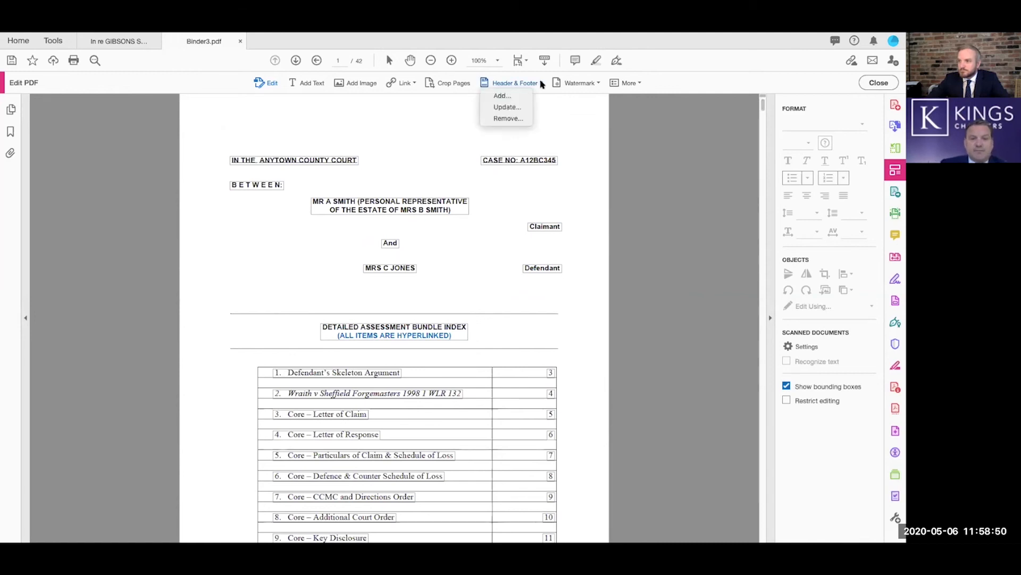
pyautogui.click(524, 121)
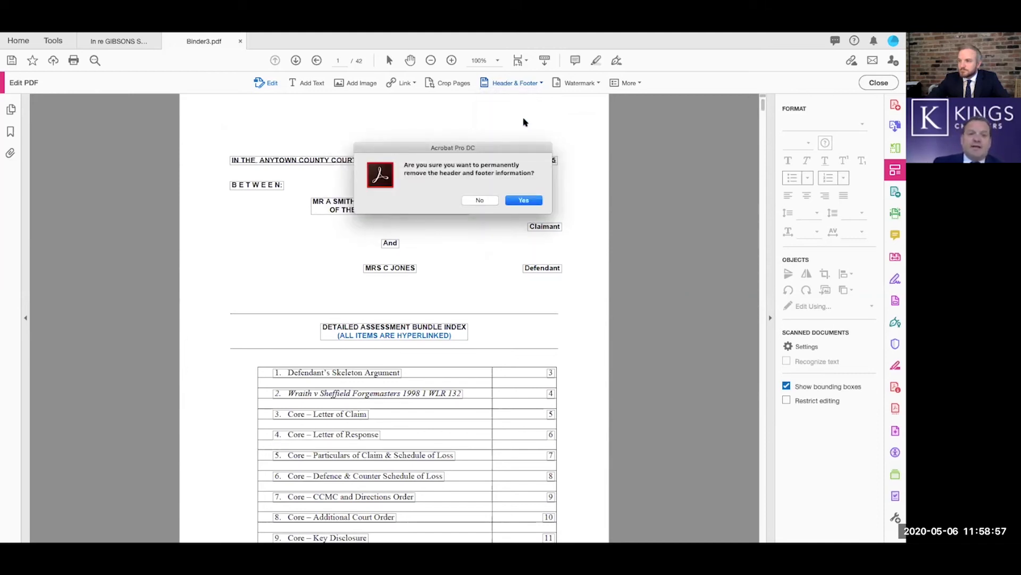
pyautogui.click(483, 199)
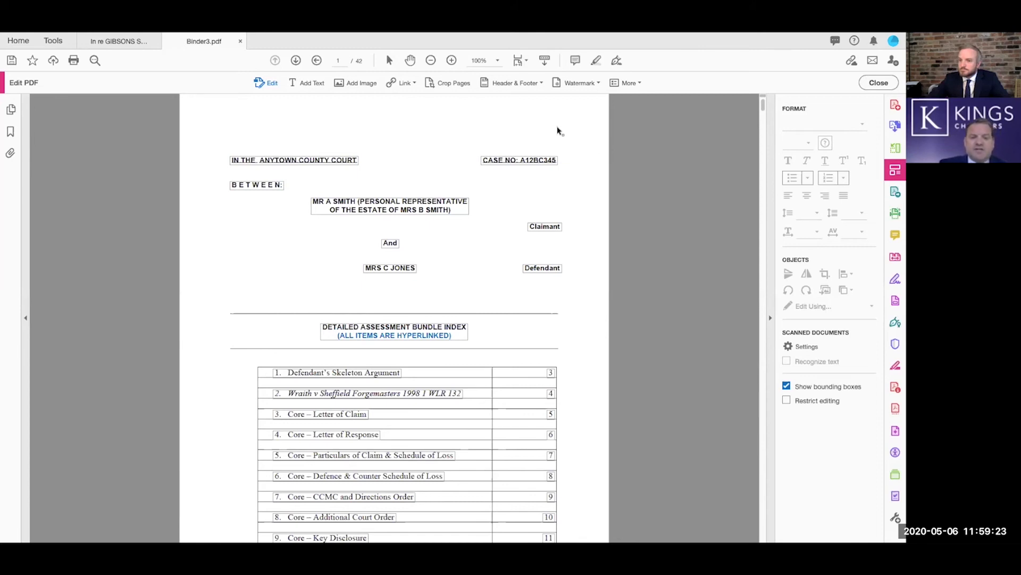
# Step: Update the header and footer to shrink the document so its text and graphics are not overwritten, and check the first page
pyautogui.click(541, 84)
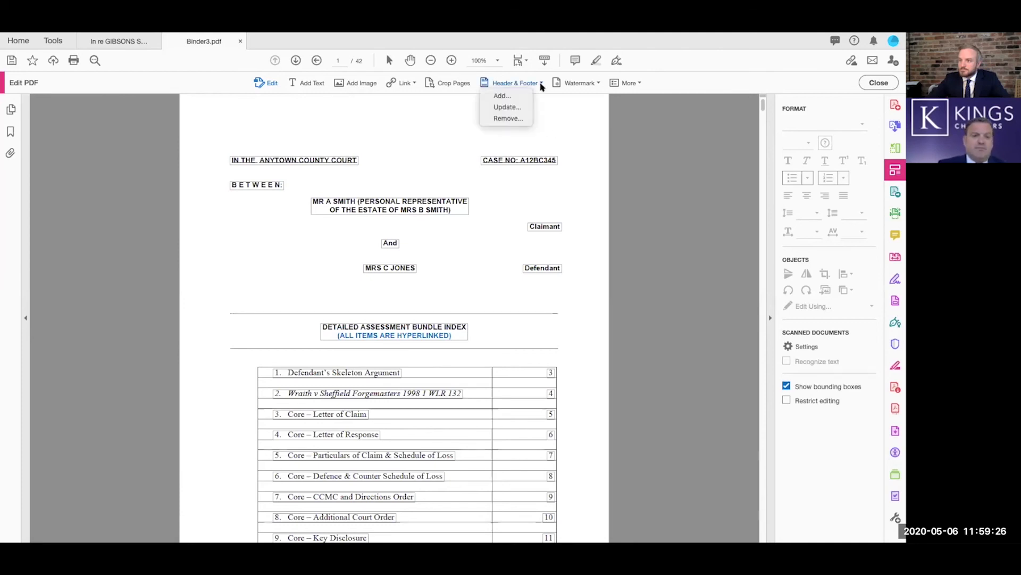
pyautogui.click(529, 108)
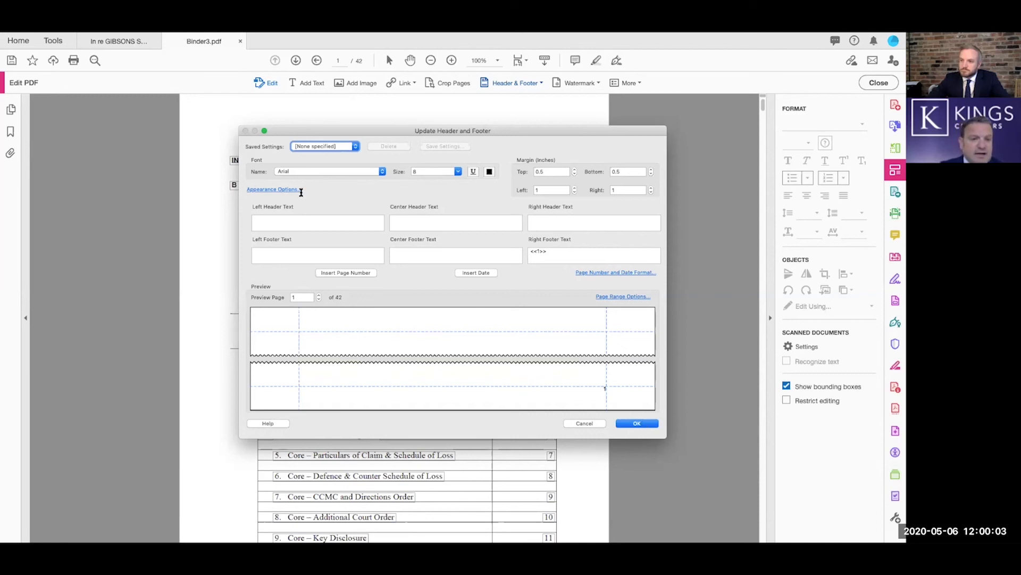
pyautogui.click(285, 190)
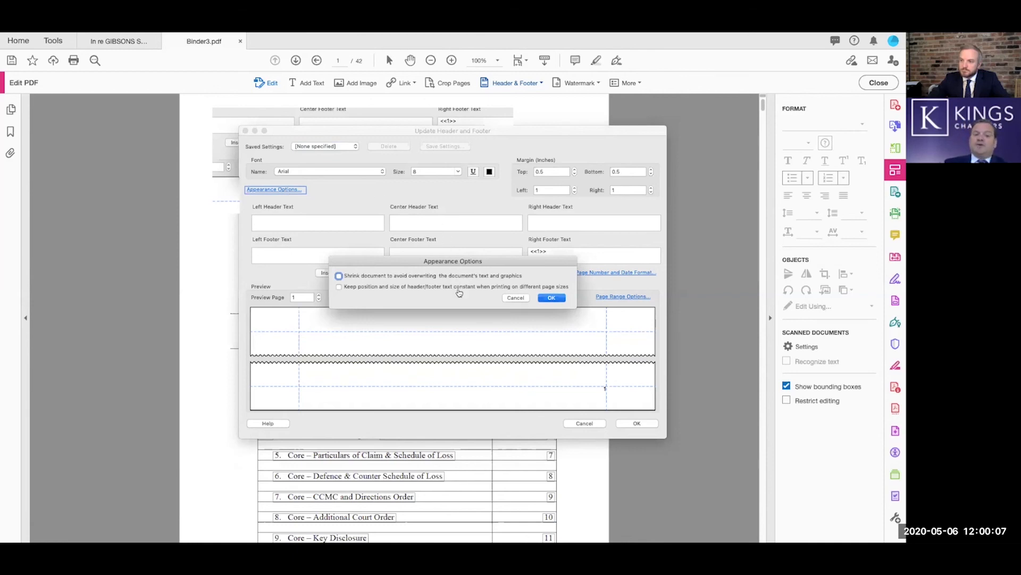
pyautogui.click(339, 277)
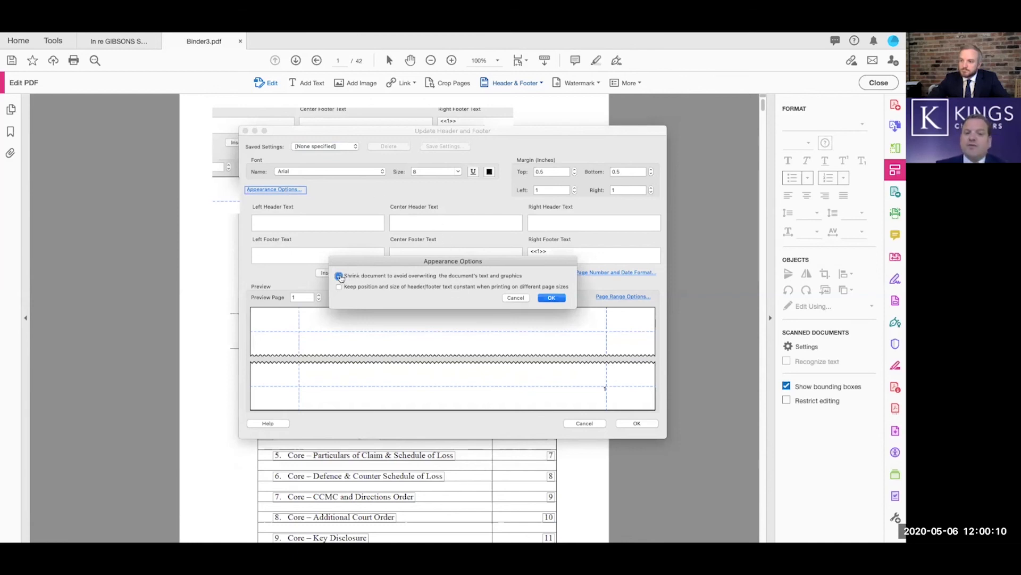
pyautogui.click(551, 299)
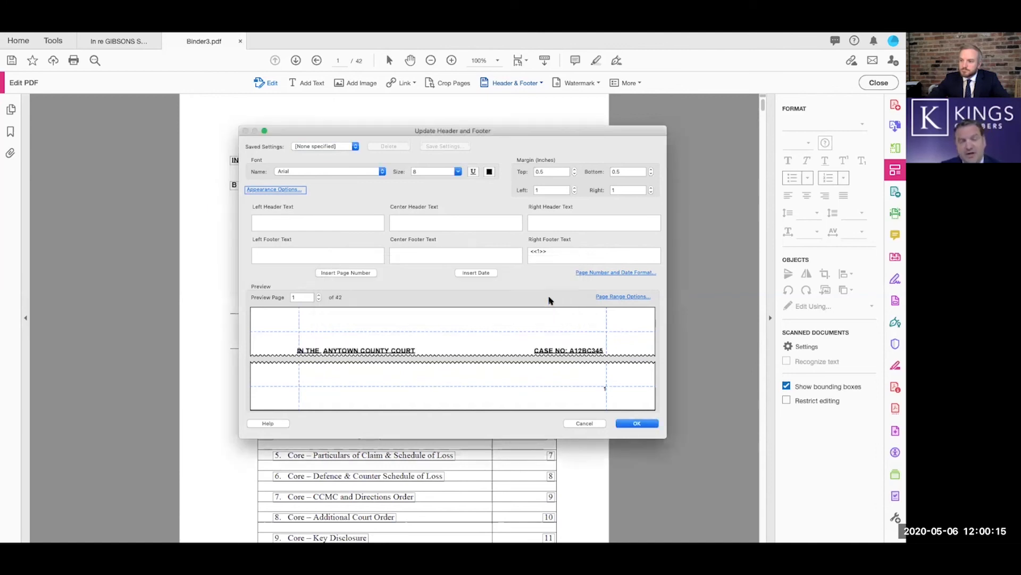
pyautogui.click(634, 424)
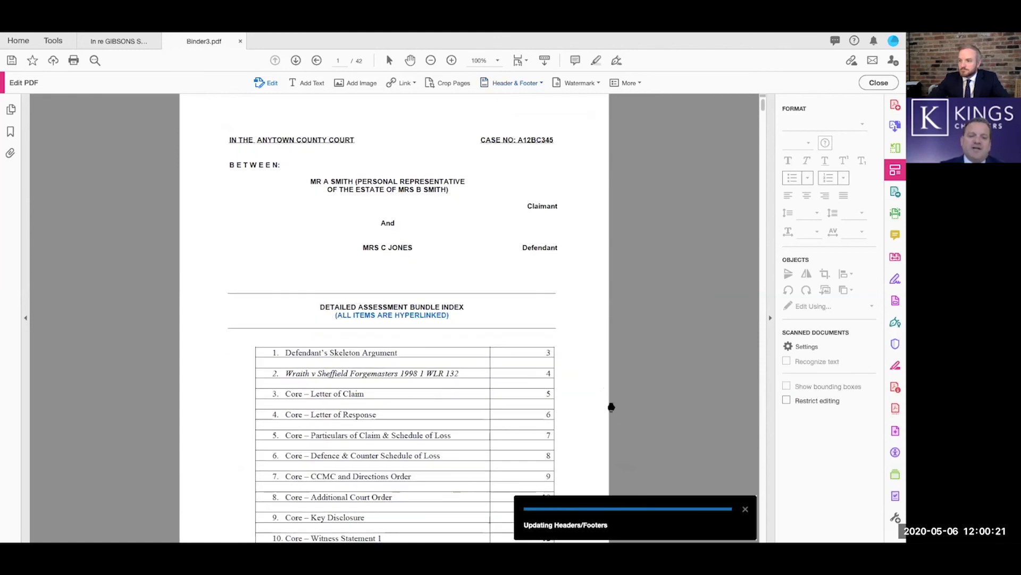
pyautogui.scroll(-5, 611, 406)
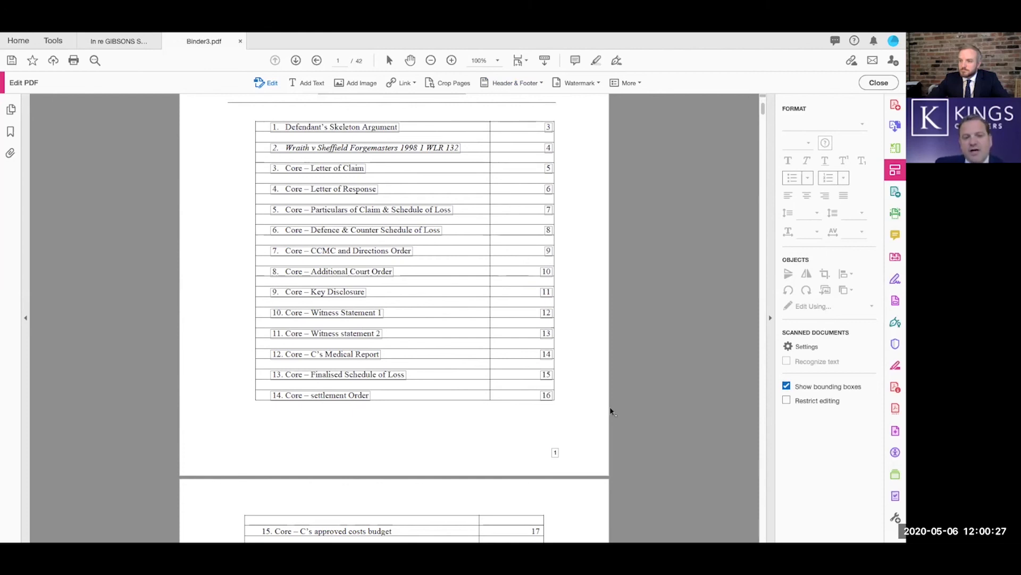
pyautogui.scroll(5, 593, 311)
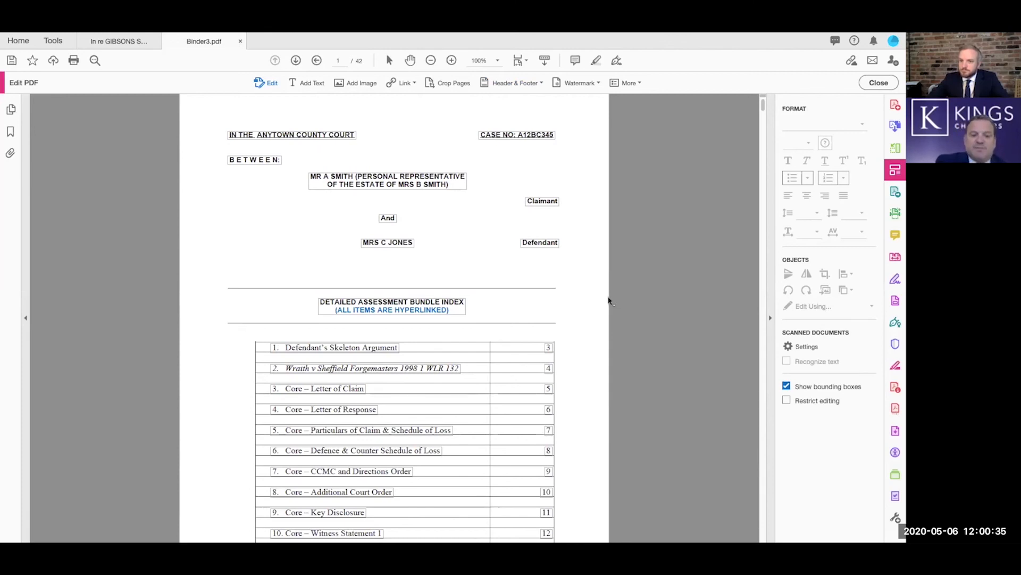
# Step: Leave PDF editing and check the footer page numbers from the index pages through the skeleton argument, ending back on the first page
pyautogui.click(878, 83)
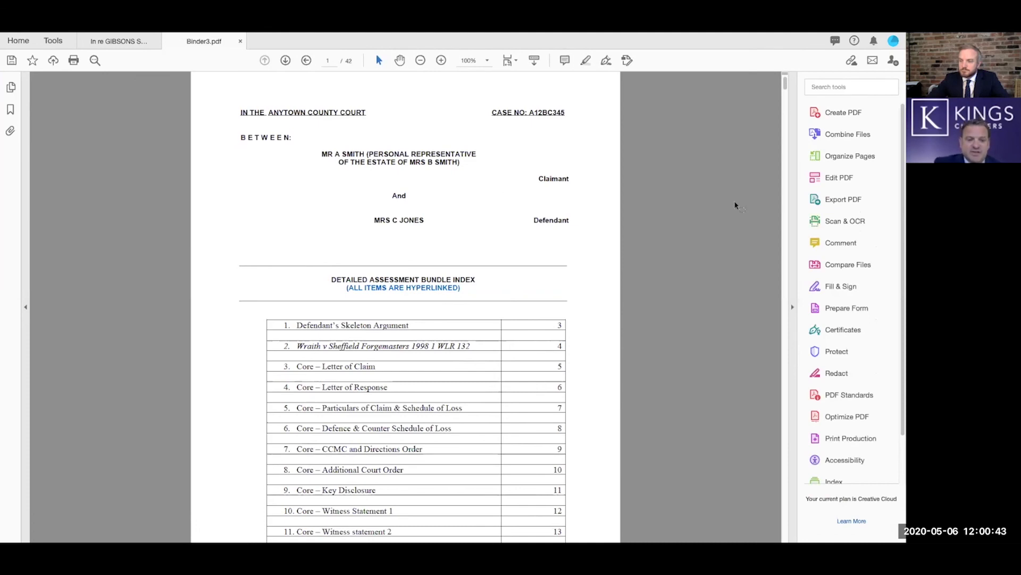
pyautogui.scroll(-5, 735, 205)
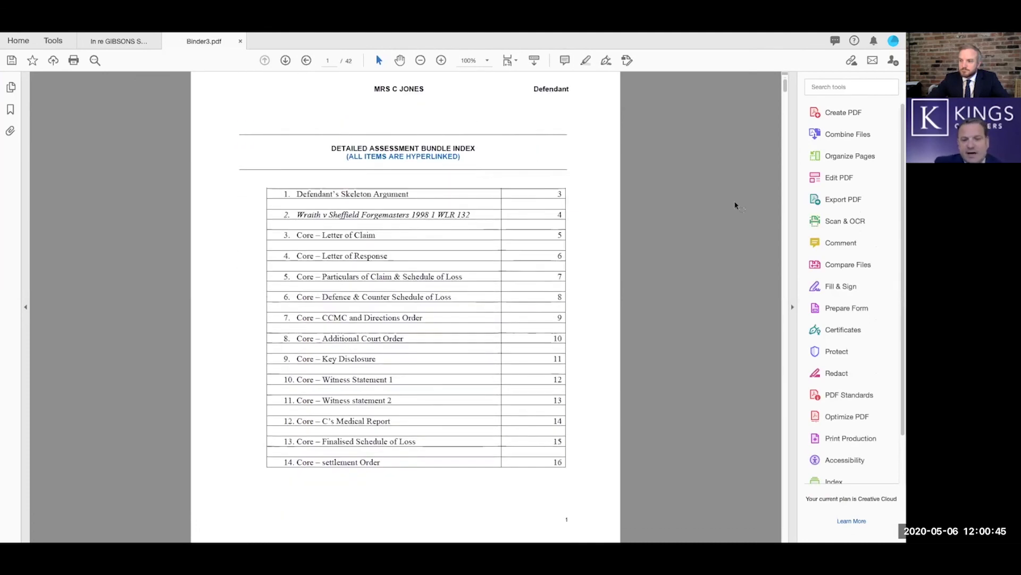
pyautogui.scroll(-14, 735, 205)
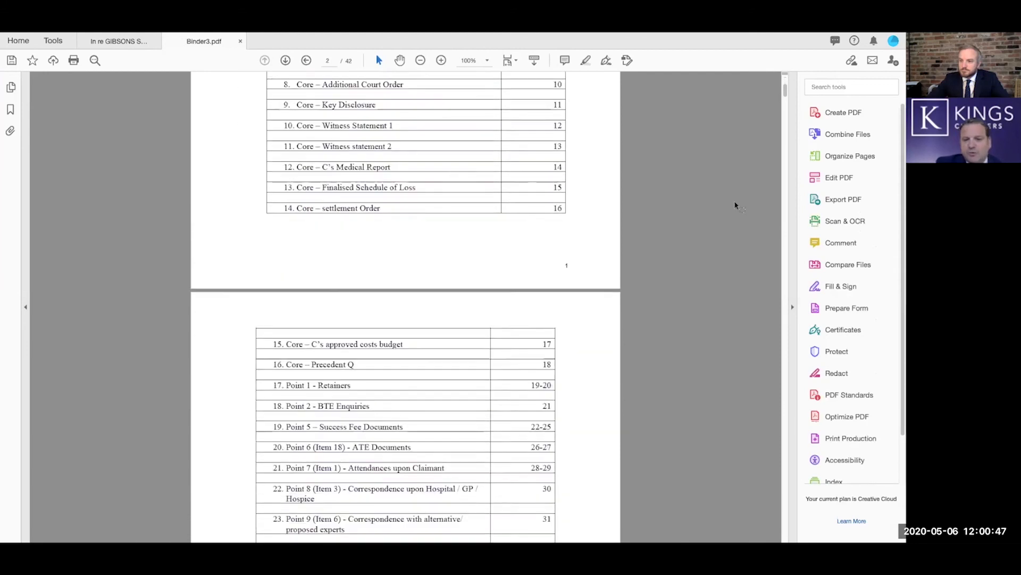
pyautogui.scroll(-14, 736, 206)
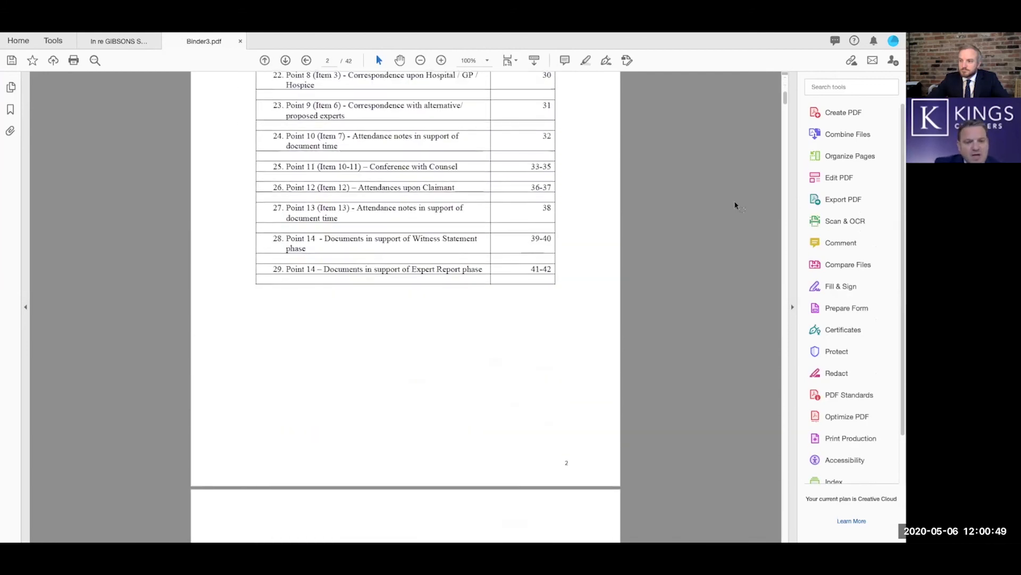
pyautogui.scroll(-5, 735, 206)
pyautogui.scroll(-4, 735, 205)
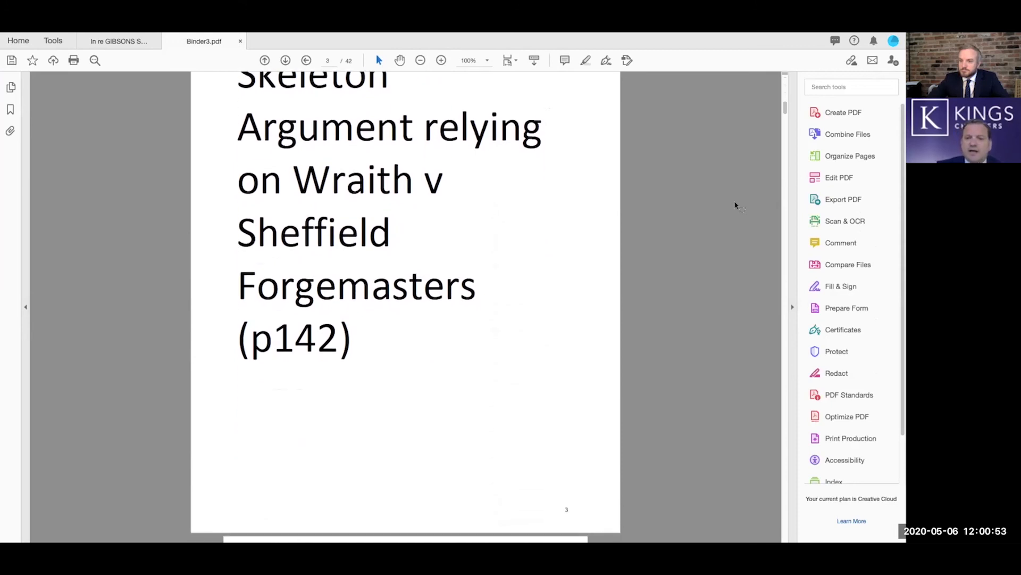
pyautogui.scroll(20, 736, 205)
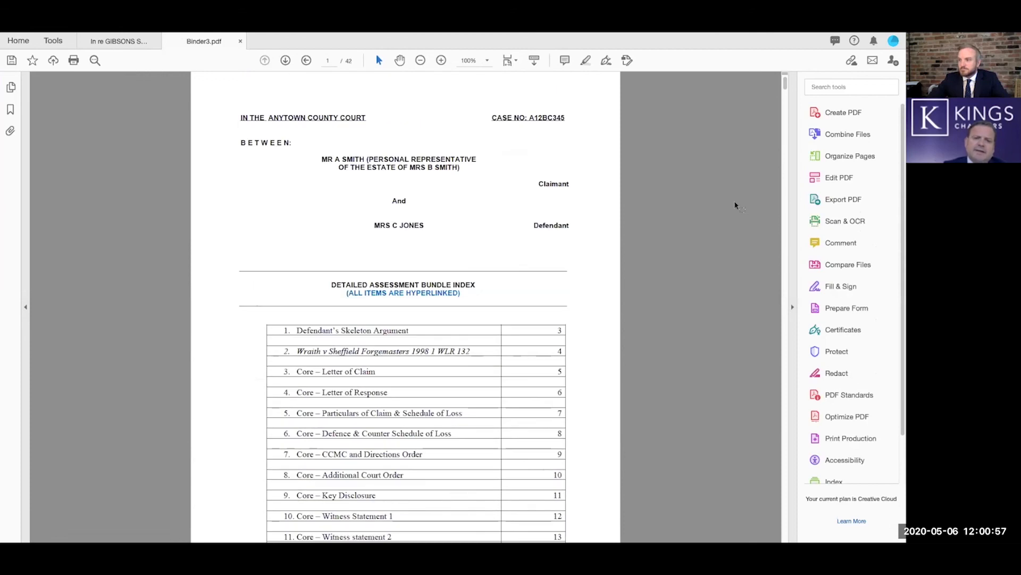
pyautogui.scroll(-1, 735, 205)
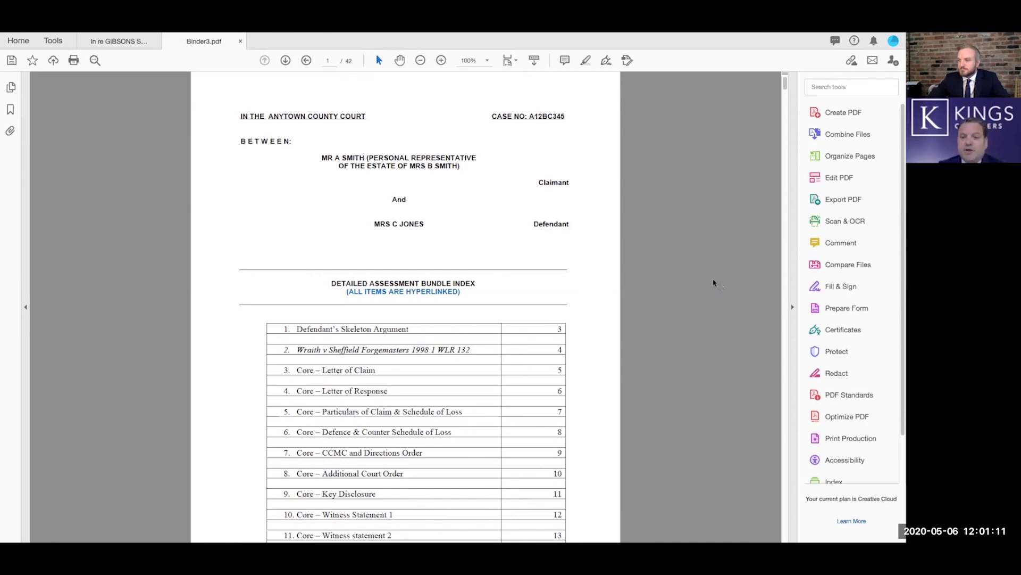
# Step: Open the Redact tools for the combined PDF and look through the full collection of available tools
pyautogui.click(871, 376)
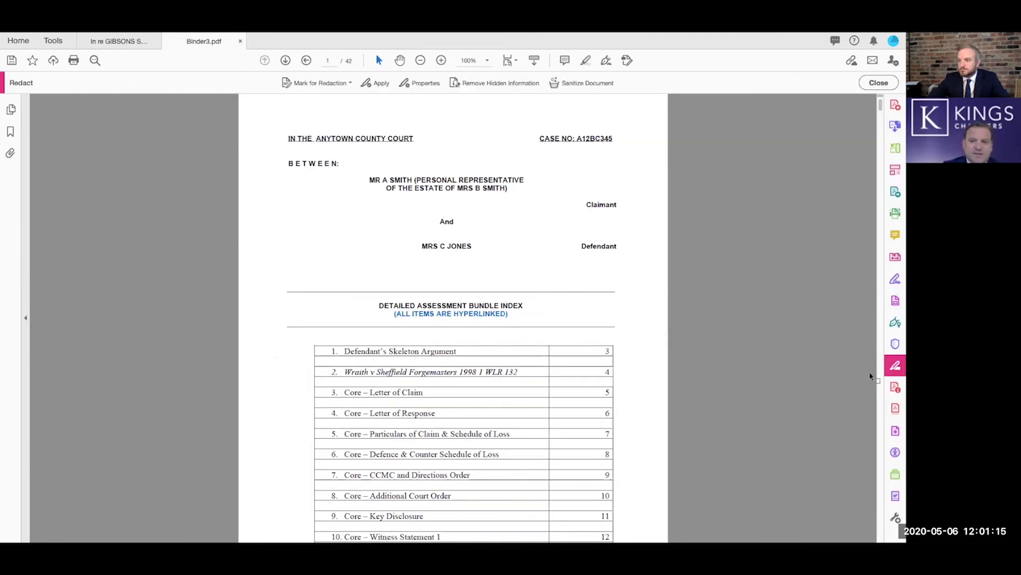
pyautogui.click(895, 518)
pyautogui.scroll(-3, 770, 466)
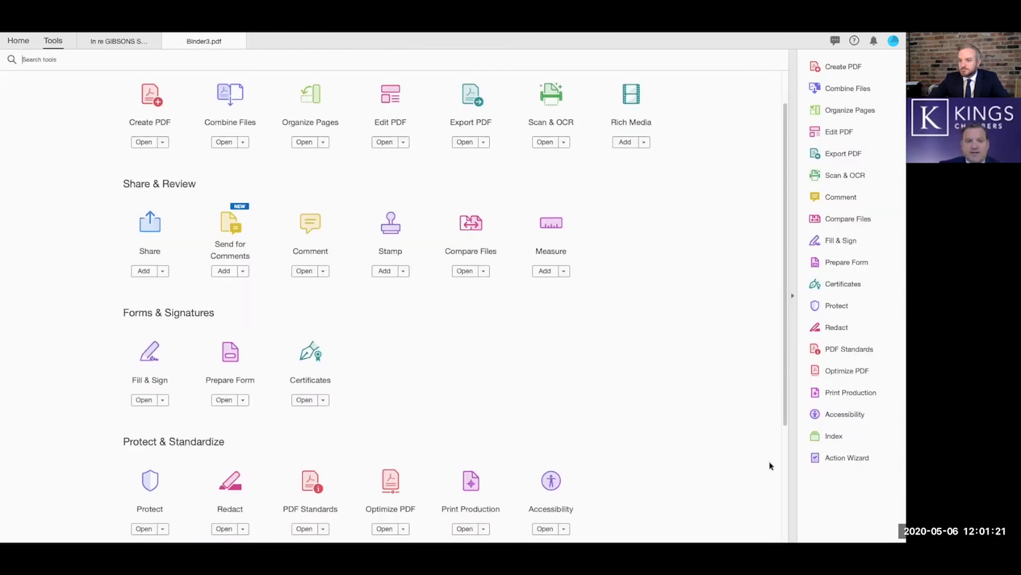
pyautogui.scroll(3, 770, 465)
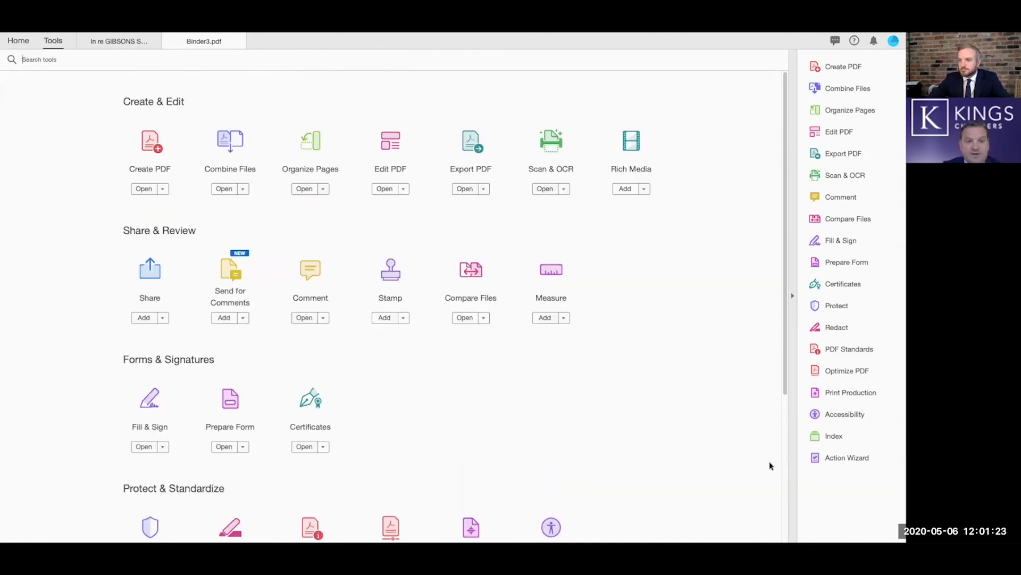
pyautogui.click(191, 41)
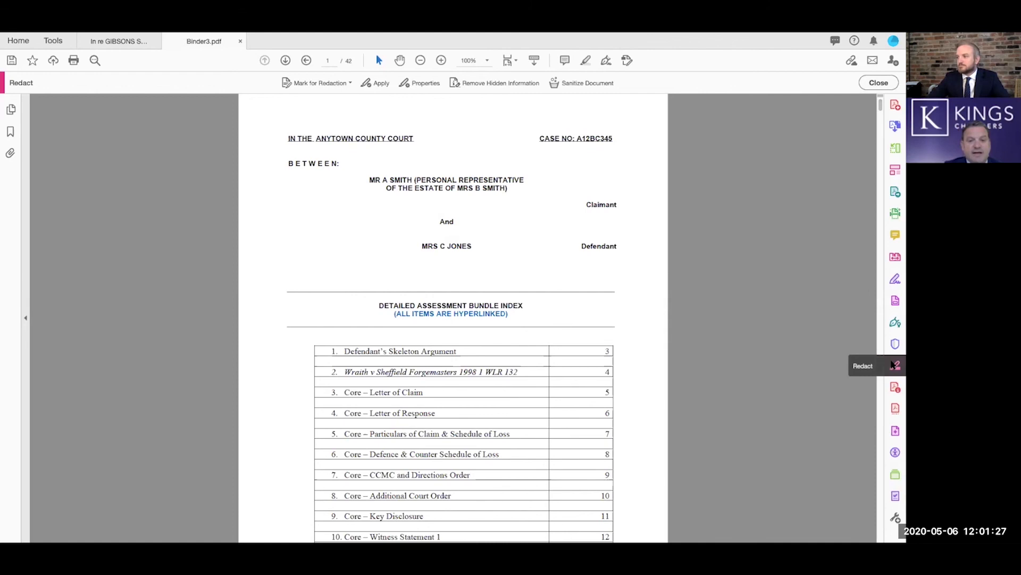
pyautogui.click(894, 365)
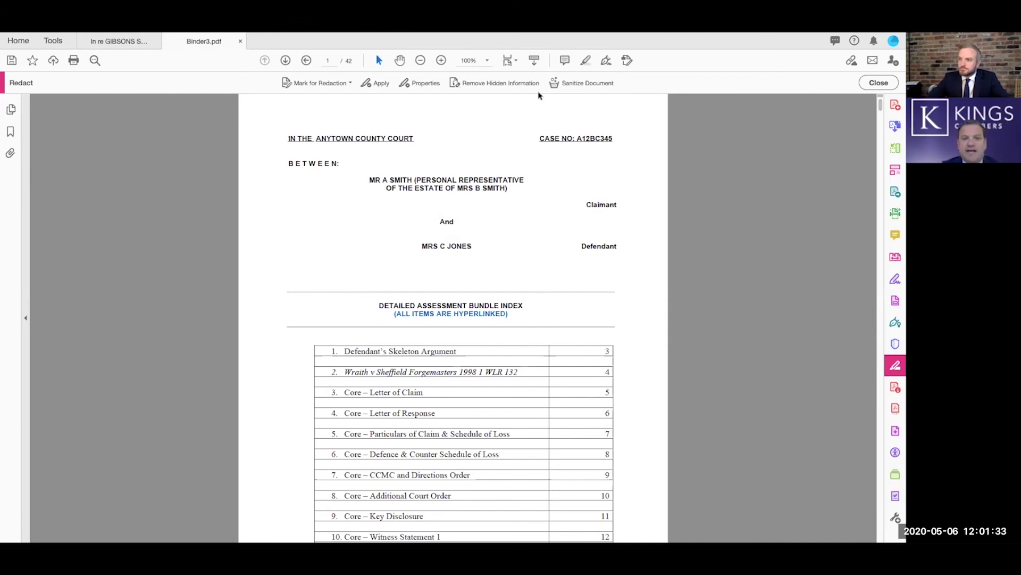
# Step: Mark the case number text at the head of the first page for redaction as Text & Images
pyautogui.click(351, 85)
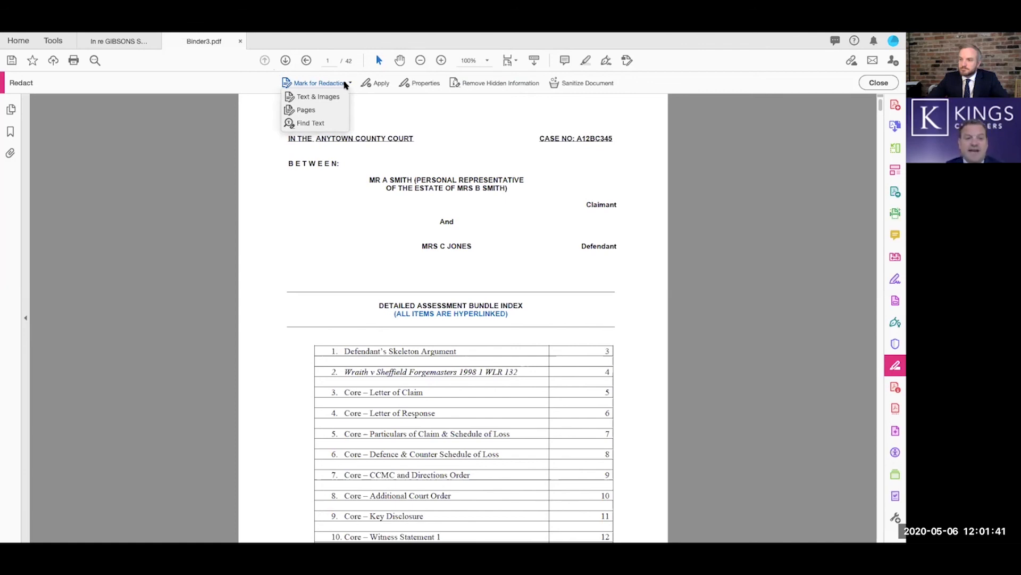
pyautogui.click(333, 98)
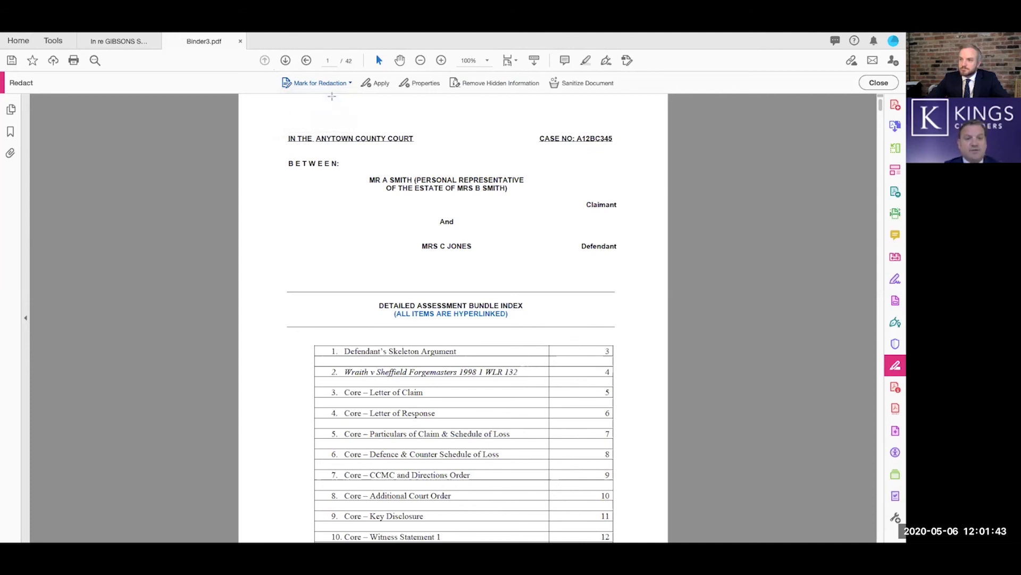
pyautogui.moveTo(538, 138); pyautogui.dragTo(612, 138)
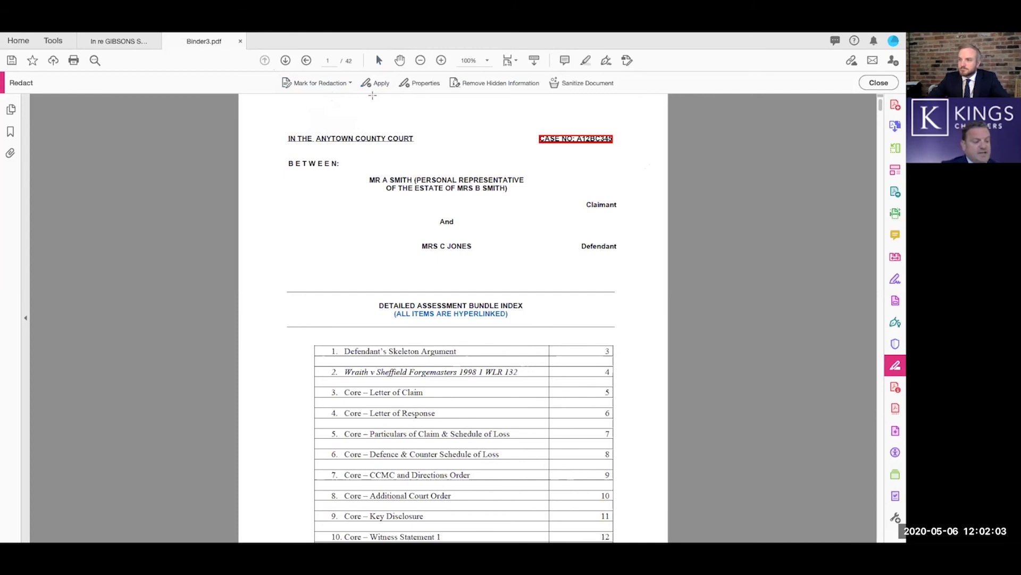
# Step: Find every instance of the claimant's surname in the current document and mark all the results for redaction as whole words
pyautogui.click(350, 84)
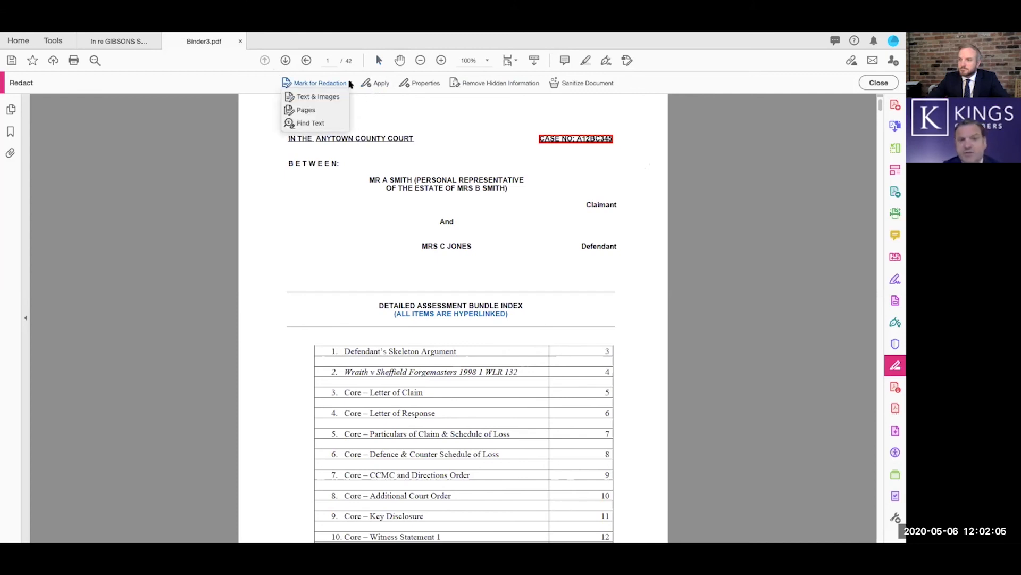
pyautogui.click(338, 124)
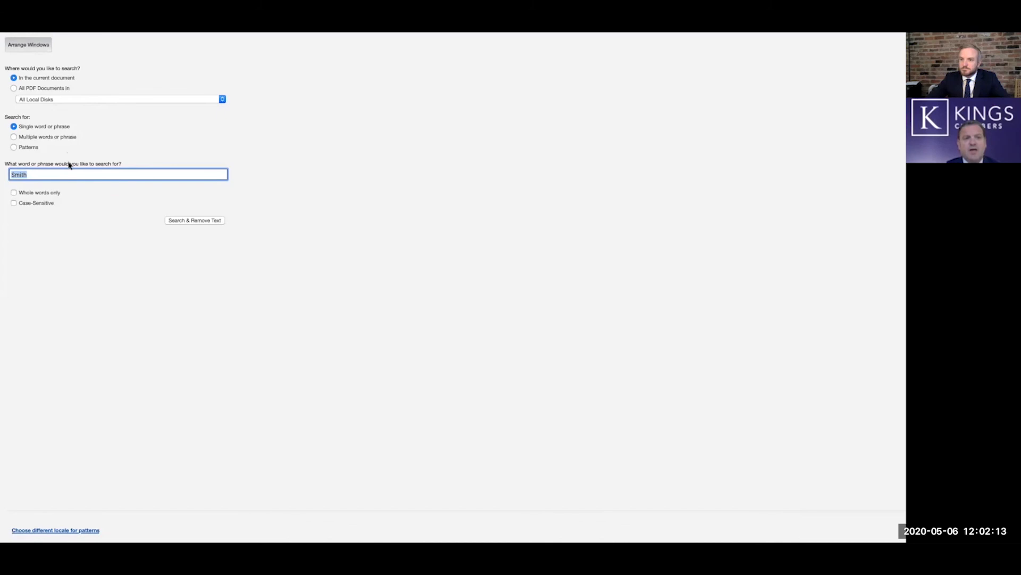
pyautogui.click(59, 177)
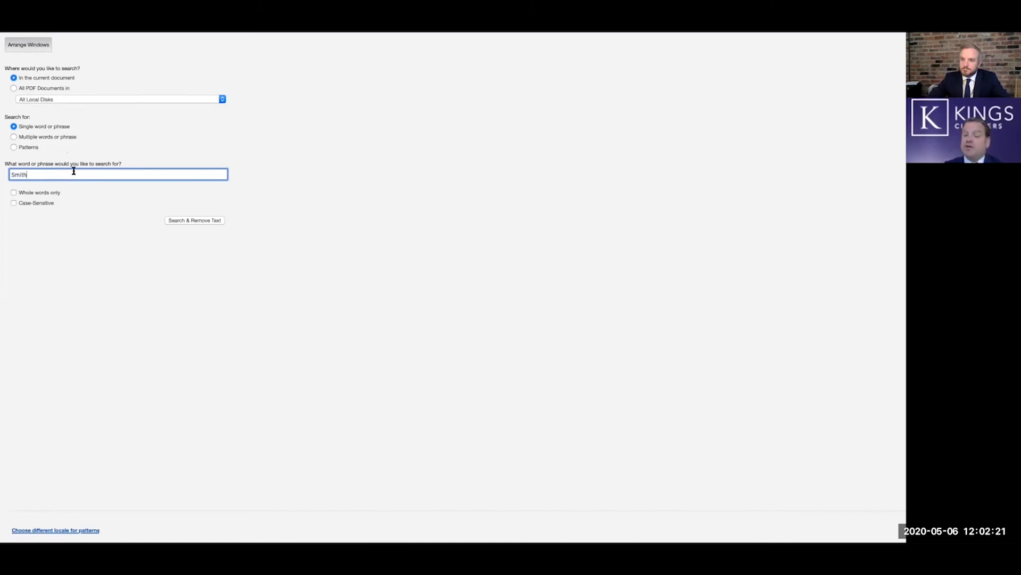
pyautogui.click(186, 222)
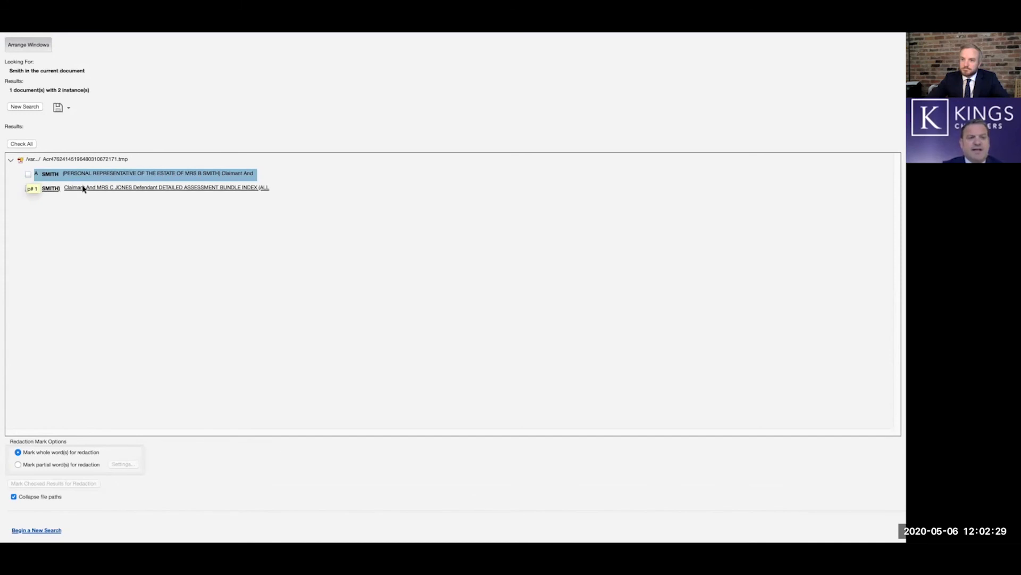
pyautogui.click(22, 144)
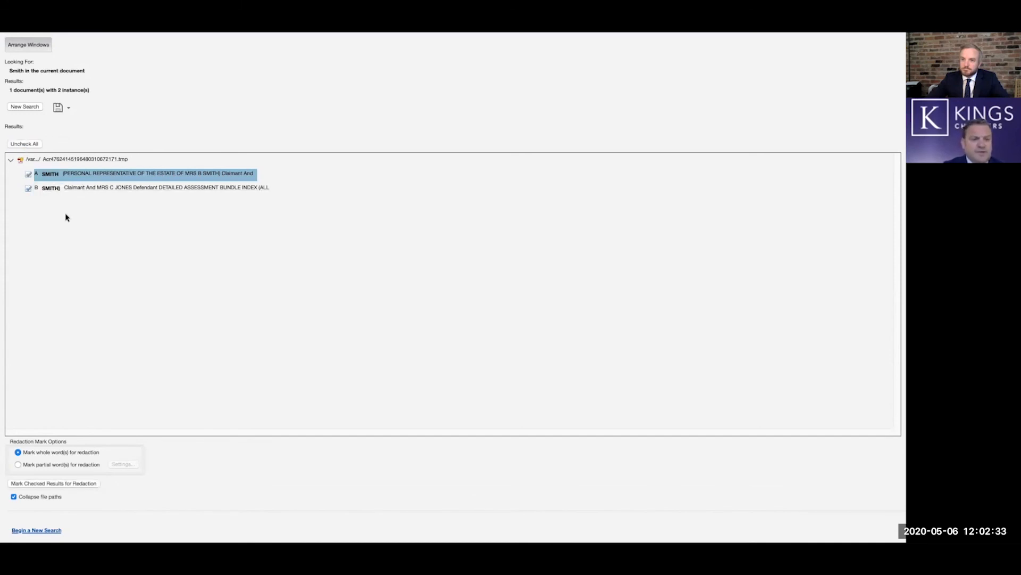
pyautogui.click(73, 483)
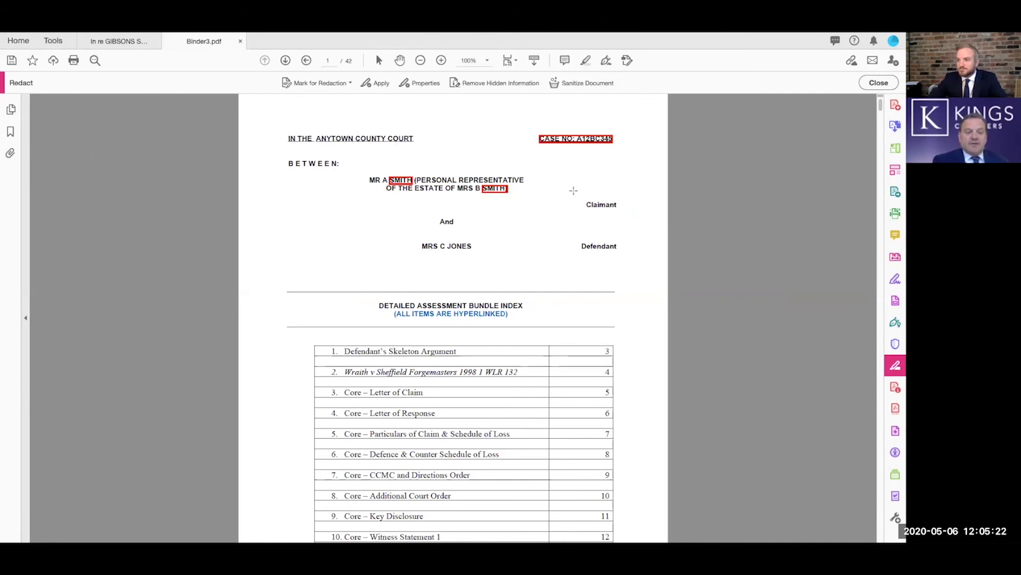
# Step: Permanently apply the marked redactions with the hidden information check accepted, and close the Remove Hidden Information results
pyautogui.click(381, 84)
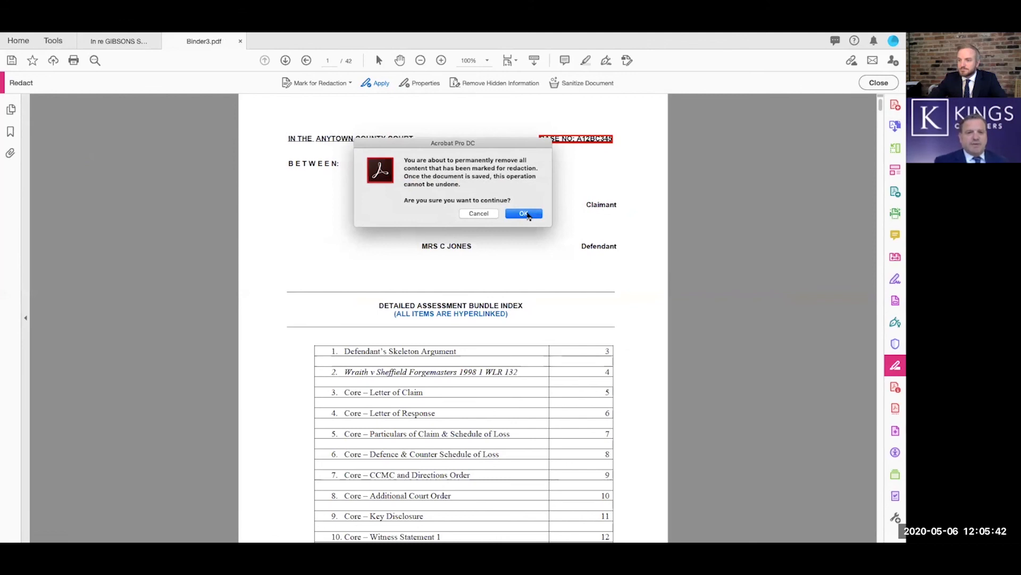
pyautogui.click(524, 213)
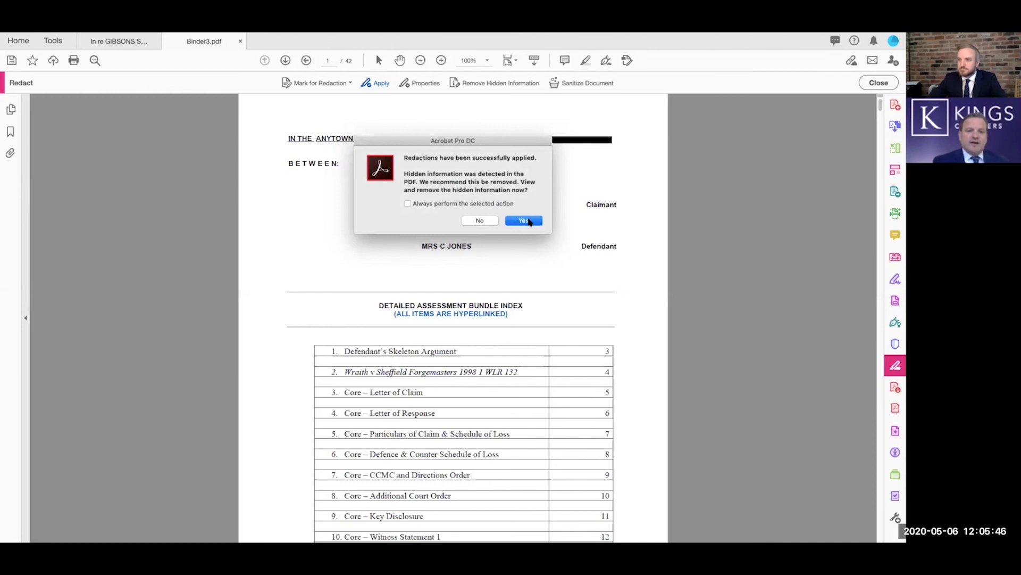
pyautogui.click(524, 220)
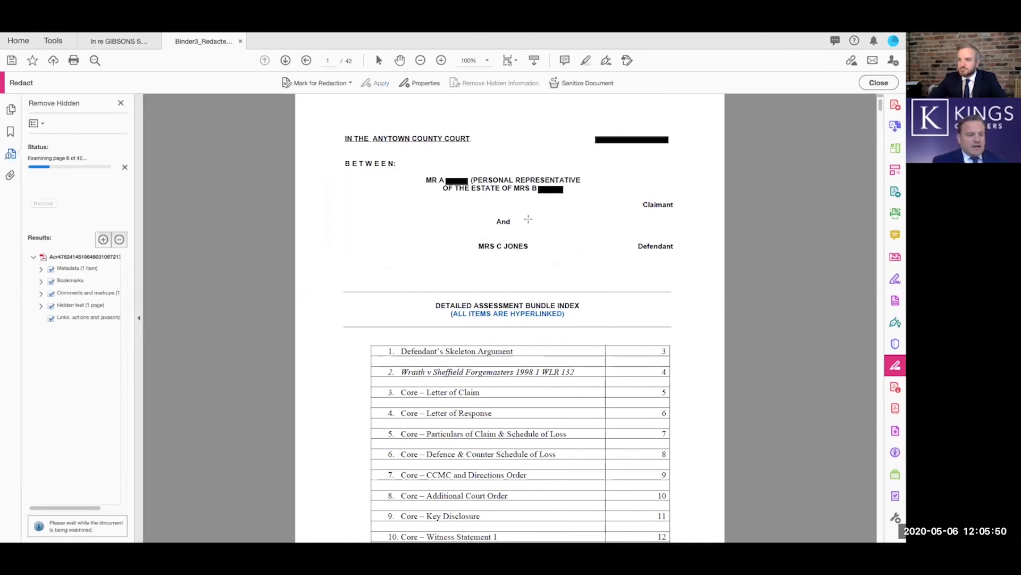
pyautogui.click(121, 103)
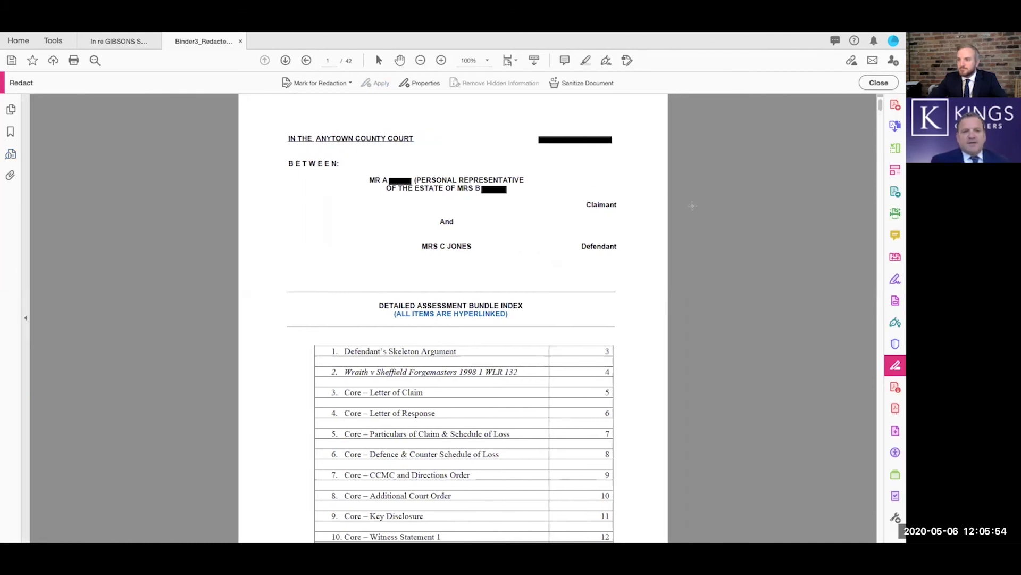
# Step: Try to select the blacked-out surname at the end of the claimant's description on the first page
pyautogui.doubleClick(488, 189)
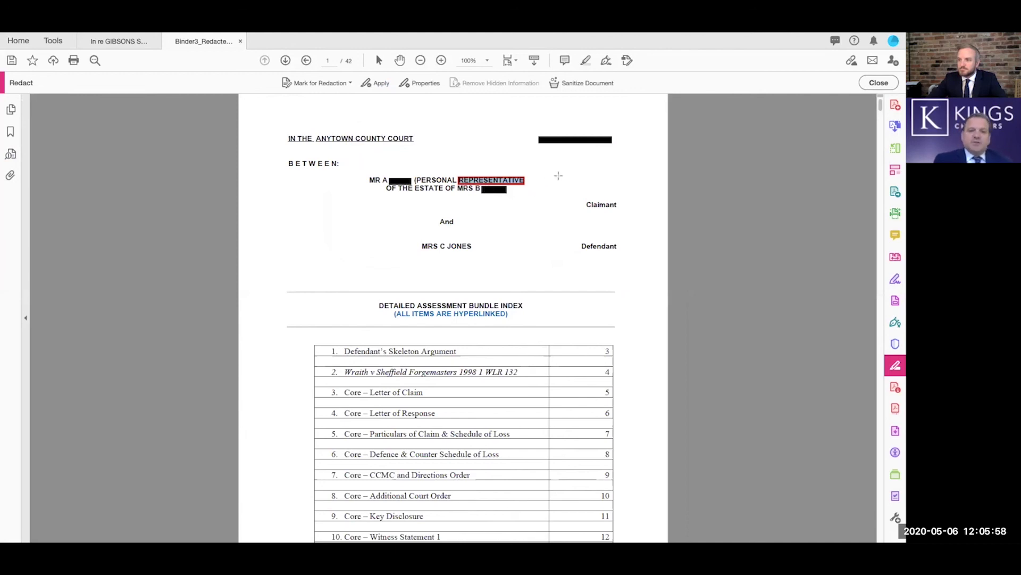